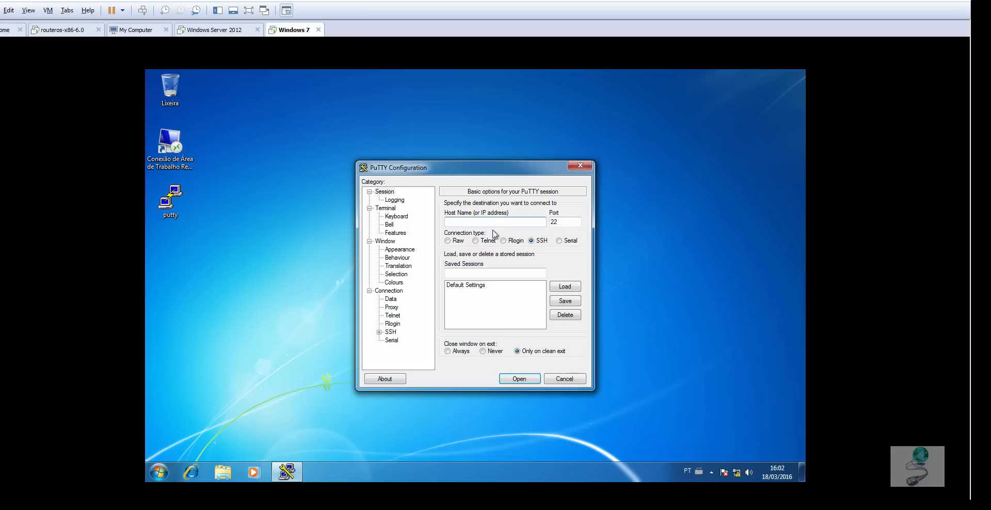
- Check the local connection's IPv4 details in the Windows 7 Network and Sharing Center, closing its windows when finished
right_click(738, 473)
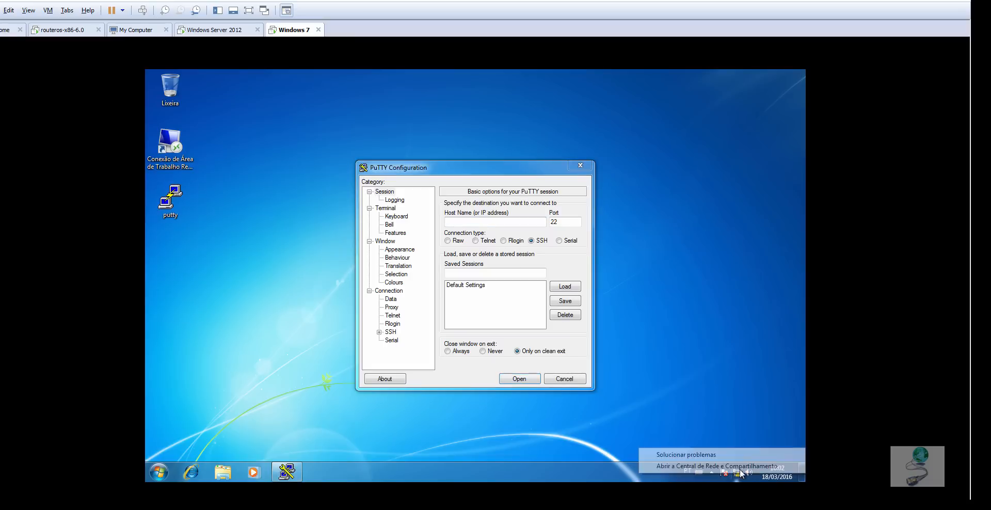
click(715, 467)
click(638, 244)
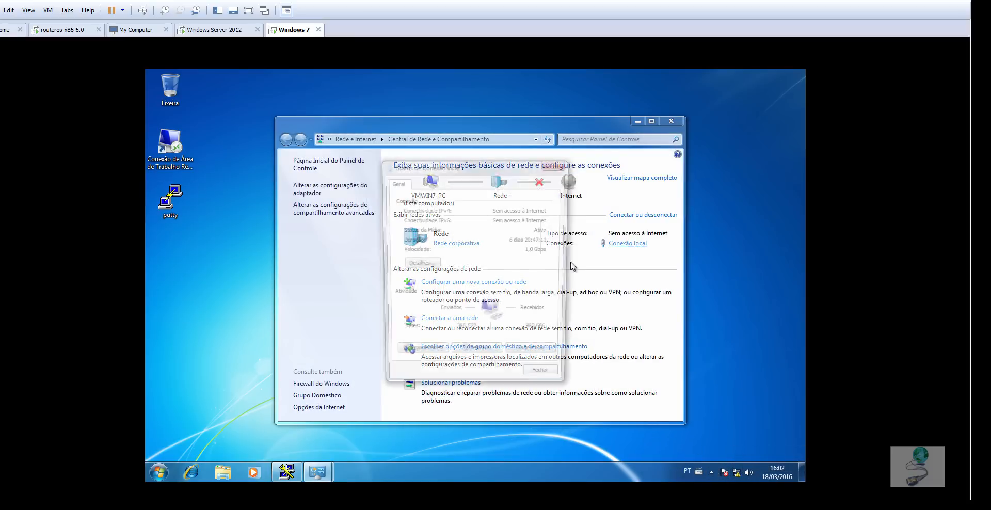
click(405, 266)
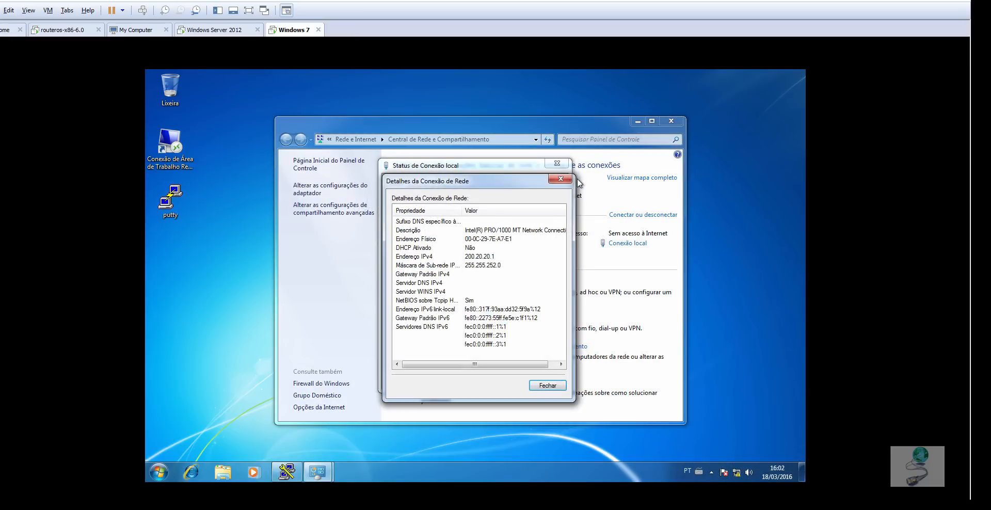
click(561, 179)
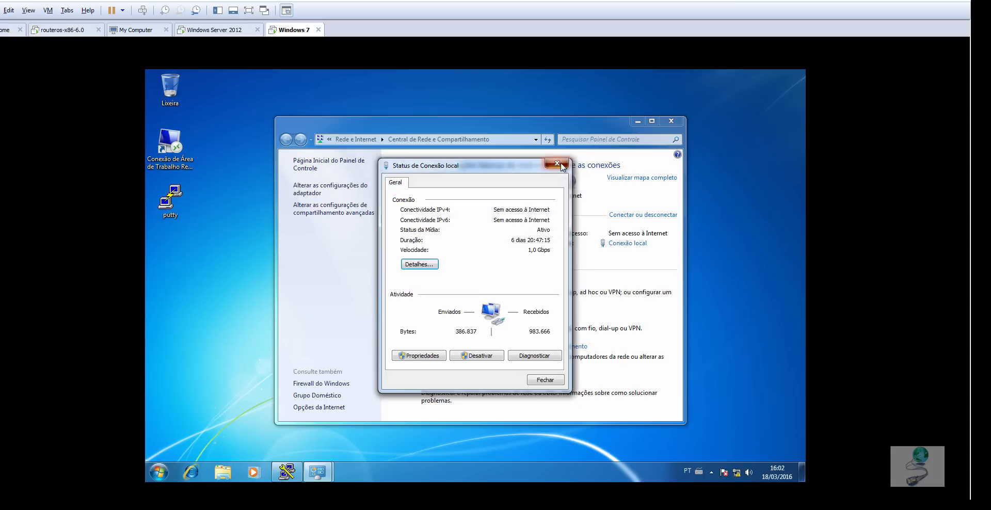
click(557, 163)
click(671, 121)
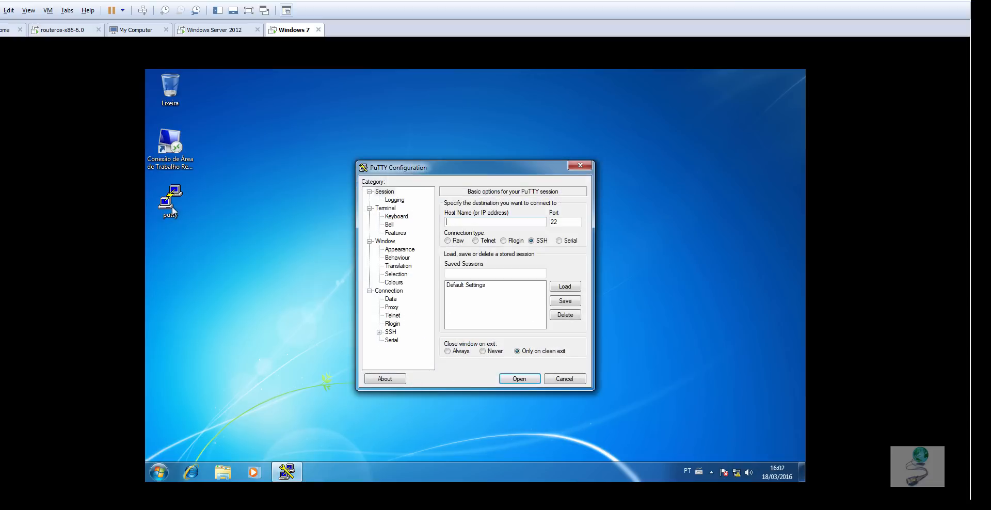
- Open an SSH session to 200.20.20.2 on port 22, log in as admin and enlarge the terminal window
click(464, 223)
text(200.20.20.2)
click(532, 379)
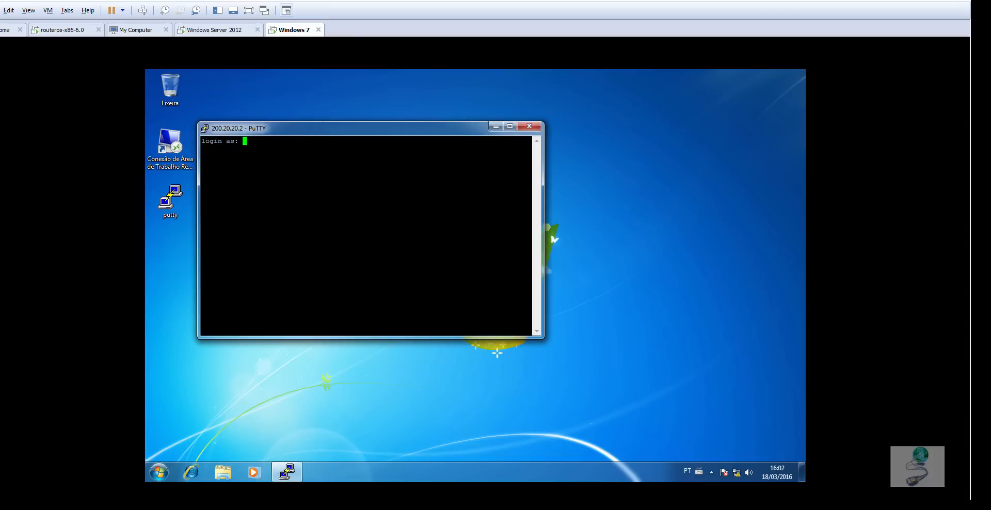
drag(319, 129, 430, 144)
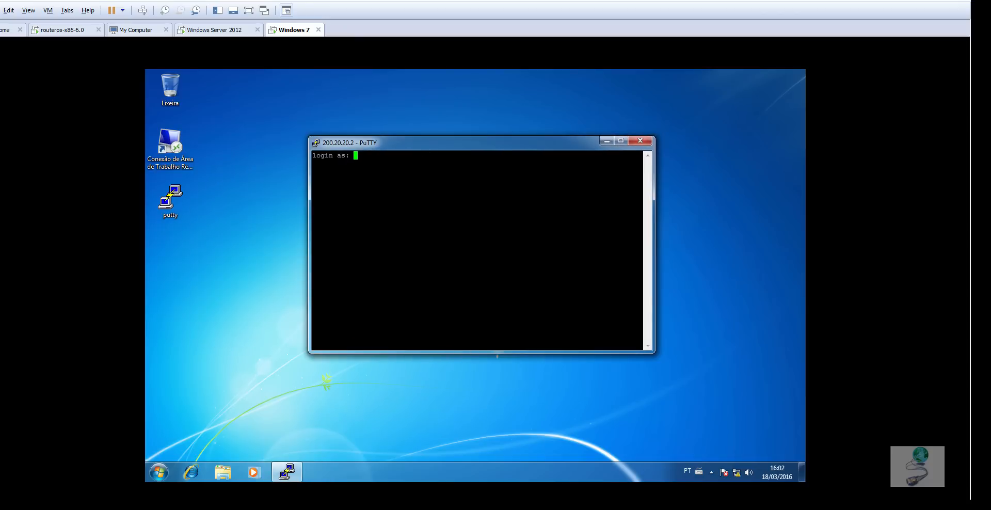
text(admin)
key(Return)
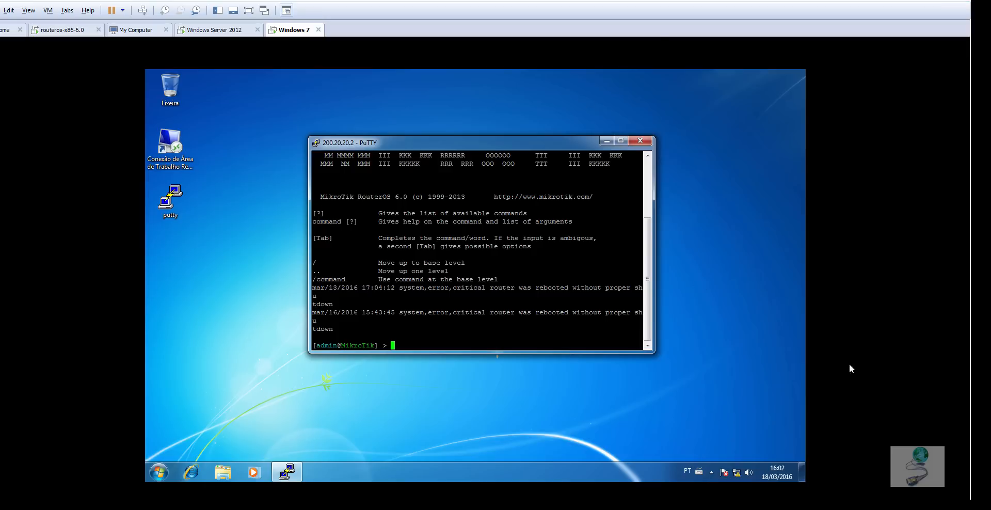
drag(652, 353, 745, 402)
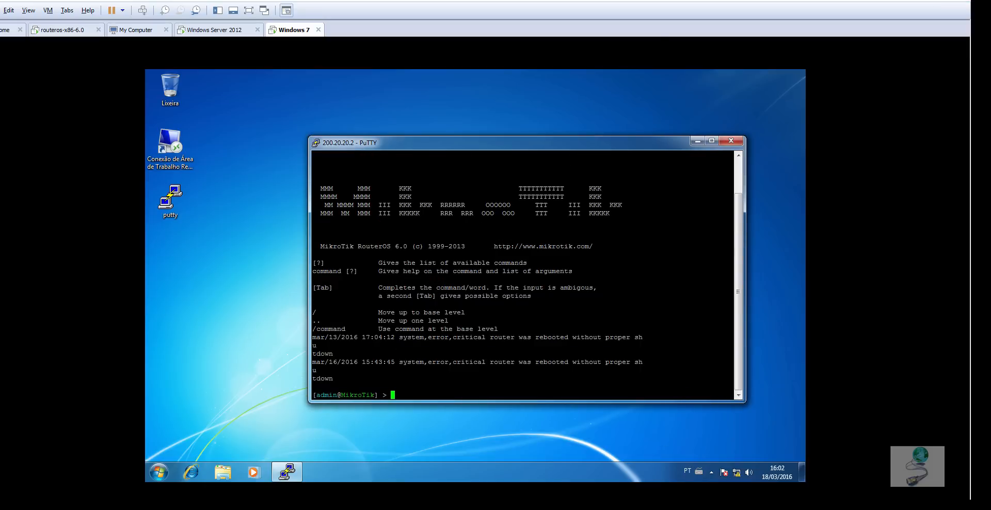
- Switch to WinBox, connect to 192.168.0.254 as admin and open the router's firewall filter rules
click(351, 507)
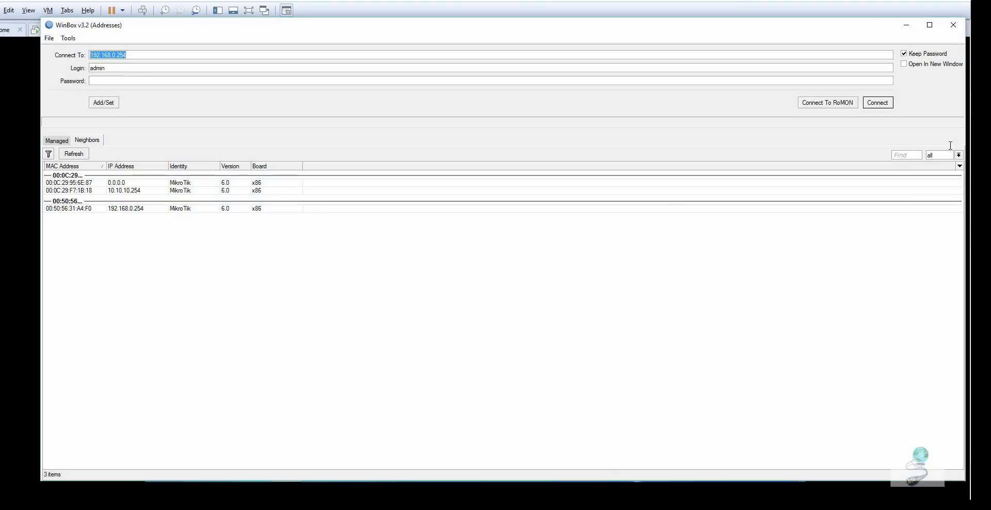
click(882, 107)
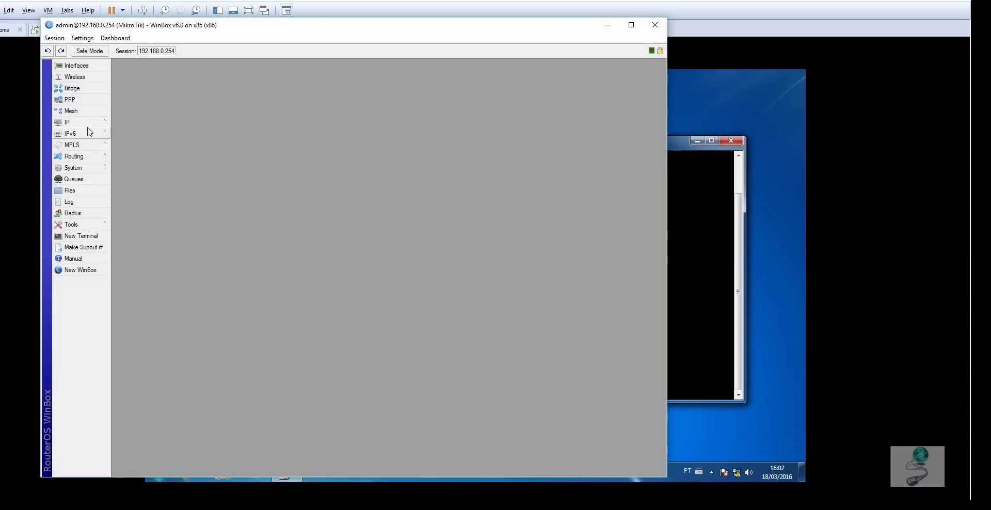
click(82, 123)
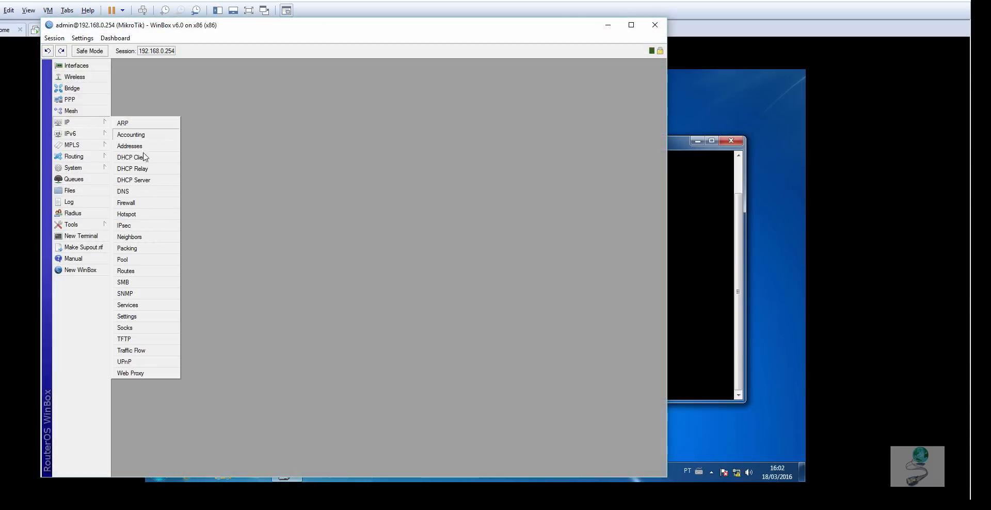
click(135, 214)
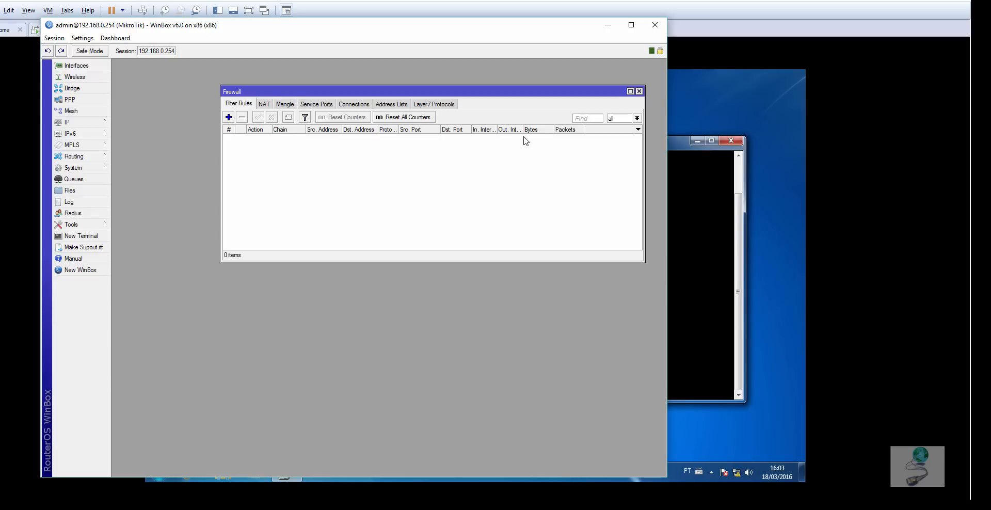
- Review the MODELO NAT network diagram in Visio, tracing the link between the Internet and the Mikrotik router
click(682, 149)
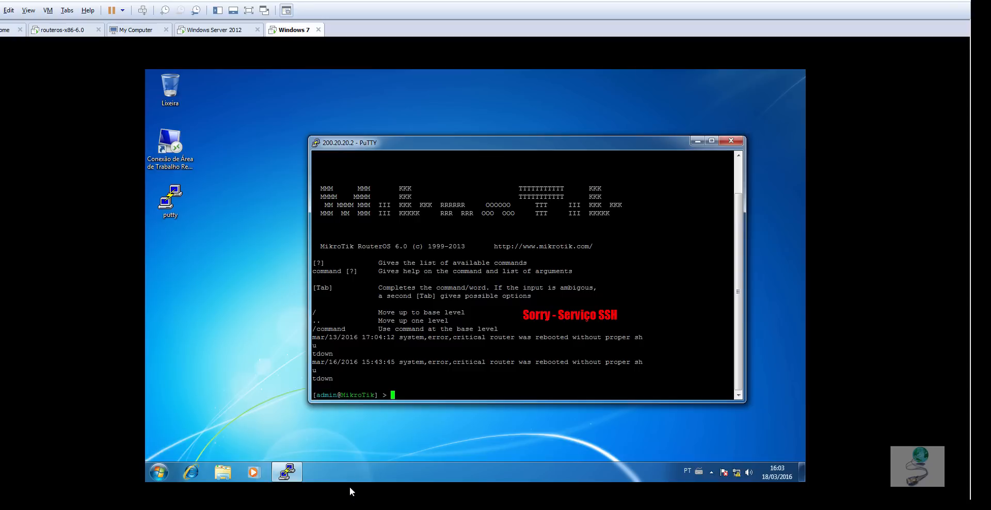
mouse_move(397, 508)
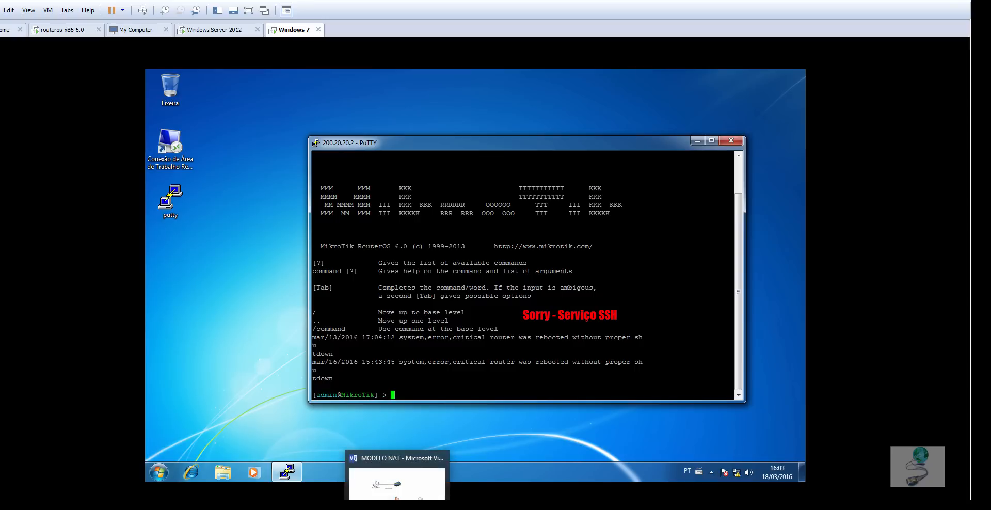
click(413, 480)
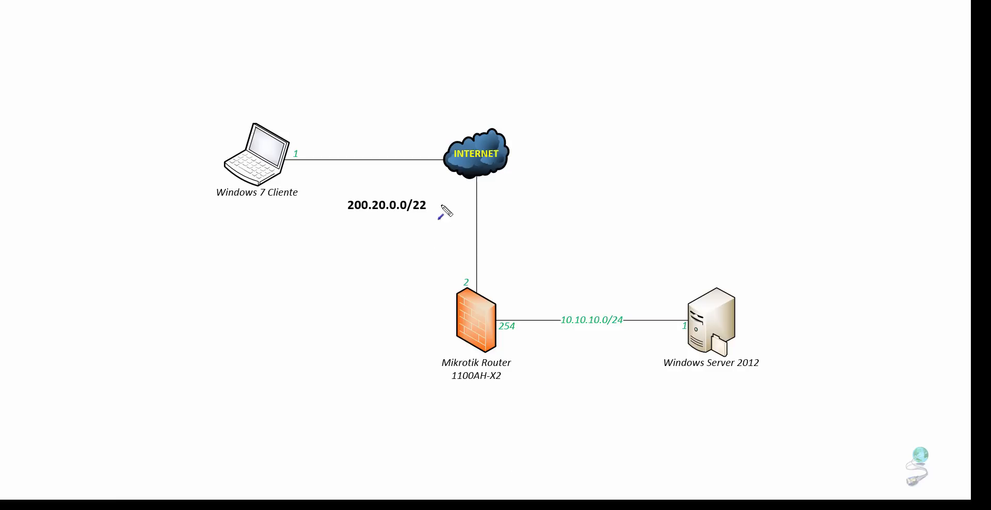
mouse_move(449, 191)
mouse_down()
mouse_move(452, 263)
mouse_move(479, 293)
mouse_up()
key(Escape)
key(alt+Tab)
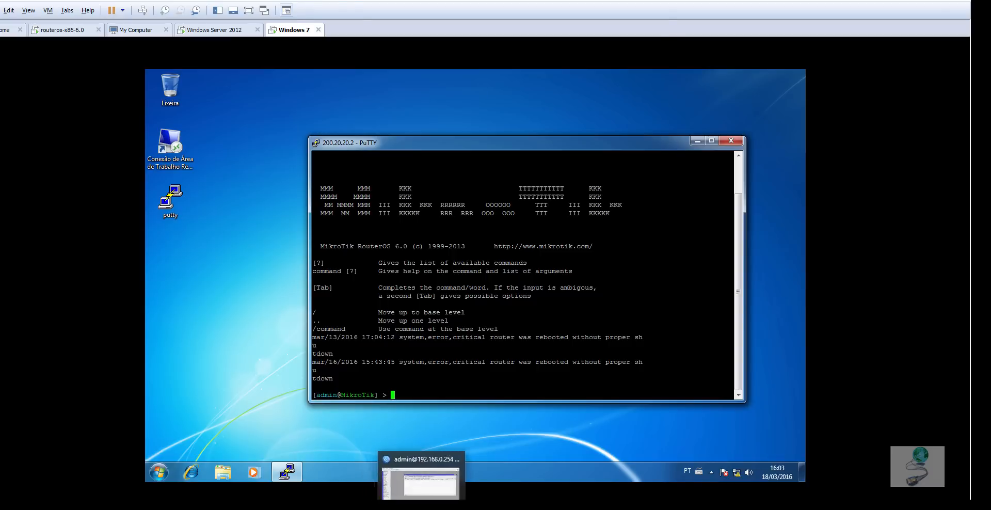
- Return to WinBox and start a new firewall filter rule with chain input and in-interface 01-WAN
click(422, 507)
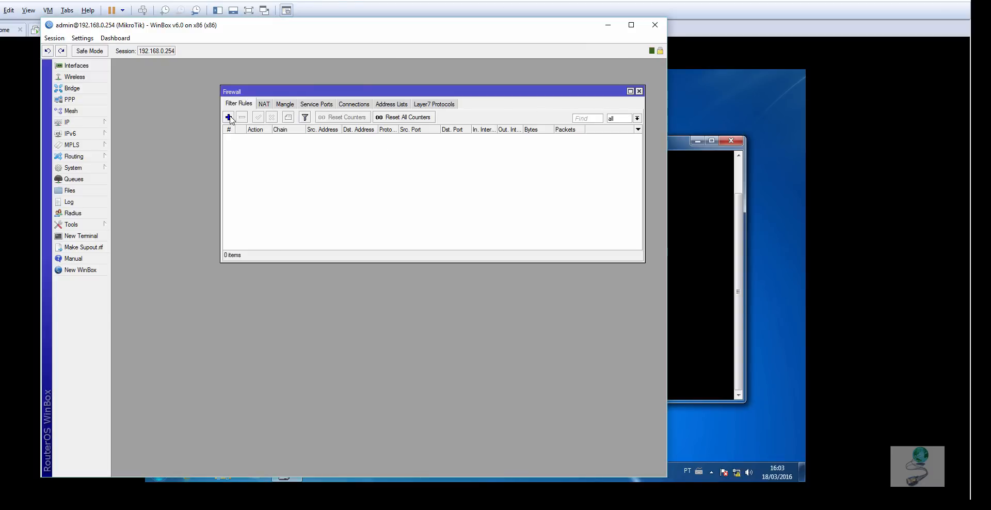
click(229, 117)
drag(539, 122, 429, 116)
click(447, 142)
click(418, 156)
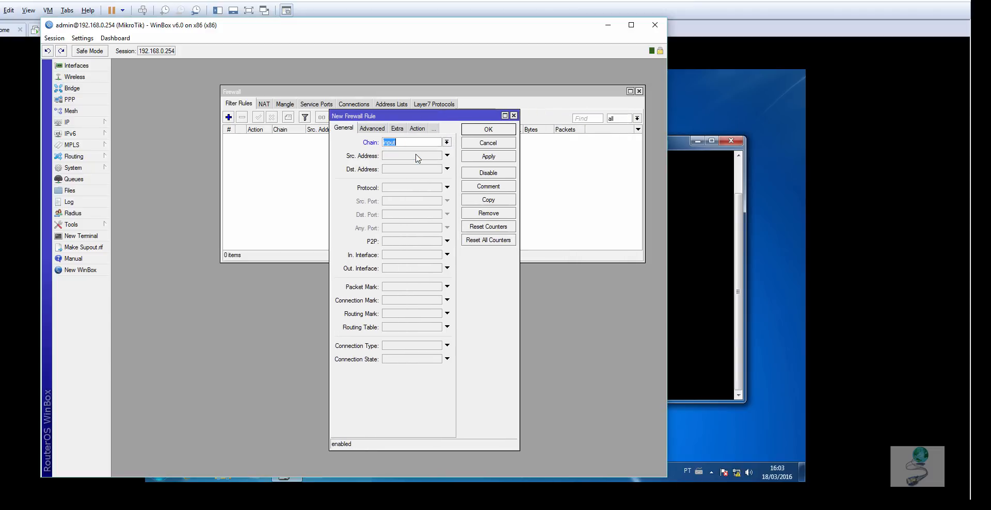
click(447, 255)
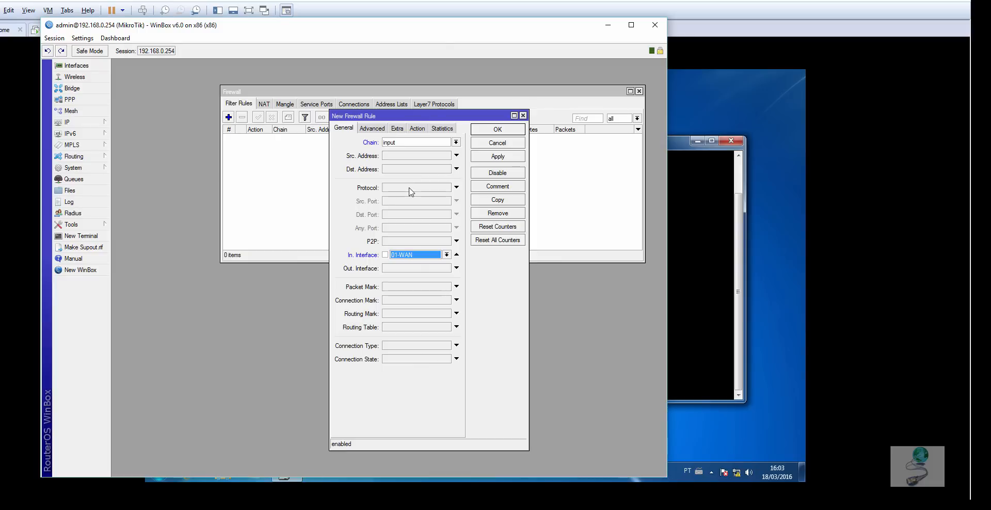
- Set the new firewall rule's action to drop
click(426, 128)
click(426, 144)
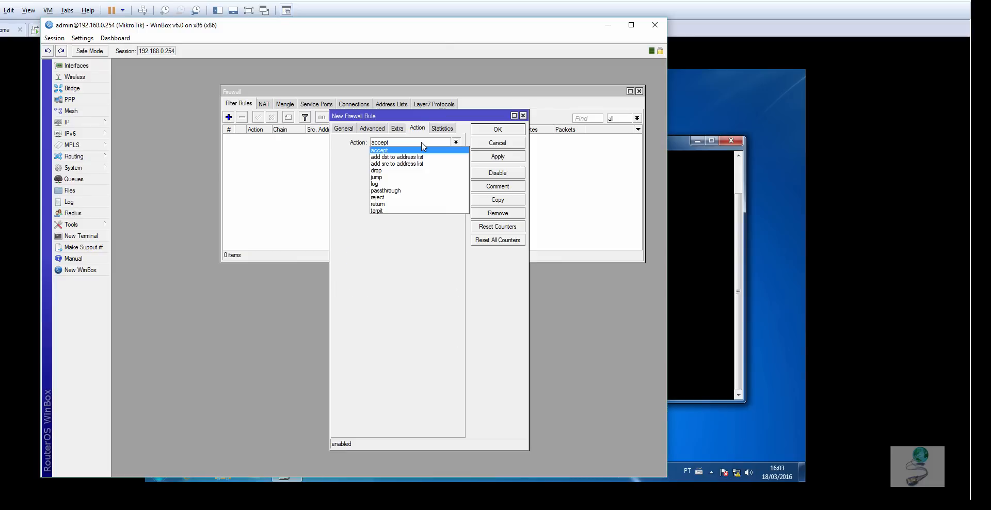
click(398, 171)
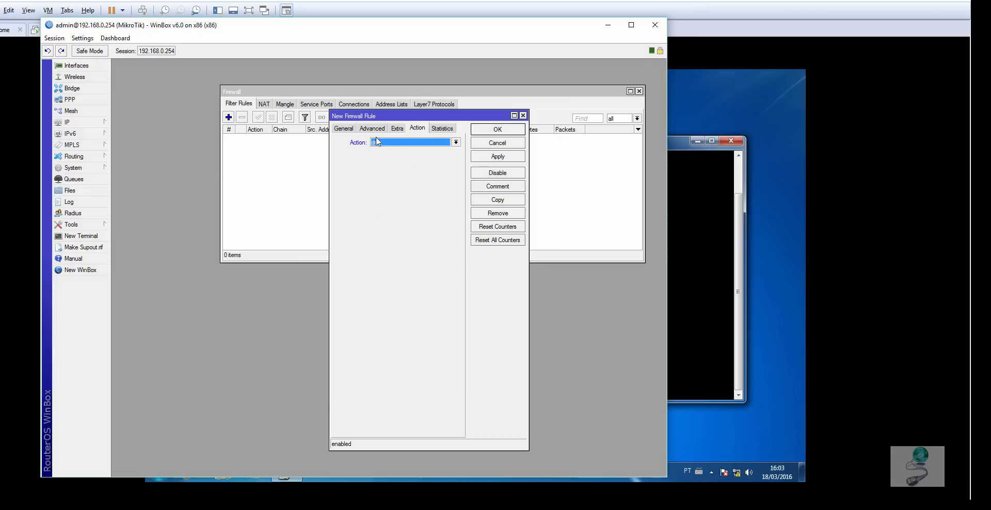
- Restrict the rule to protocol 6 (tcp) with destination port 22 and save it
click(339, 129)
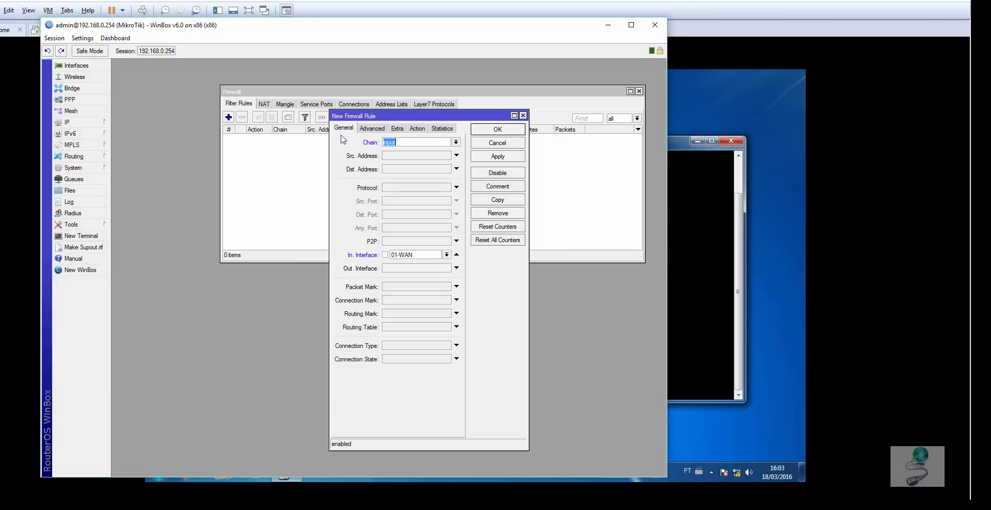
click(456, 187)
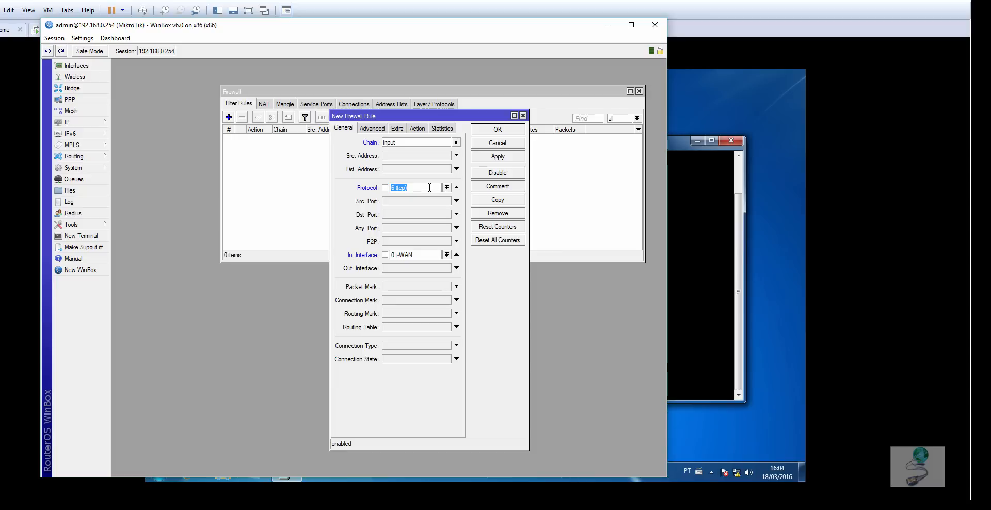
click(407, 214)
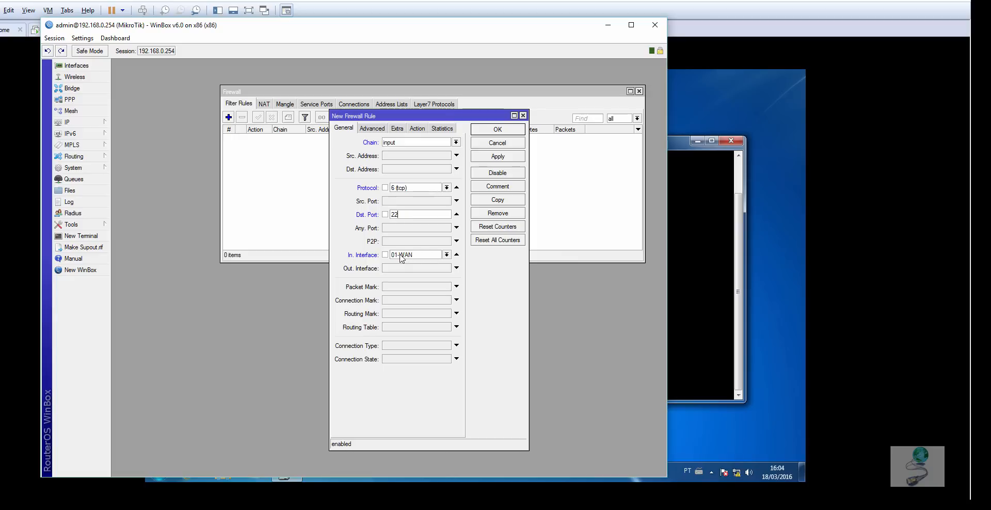
click(417, 128)
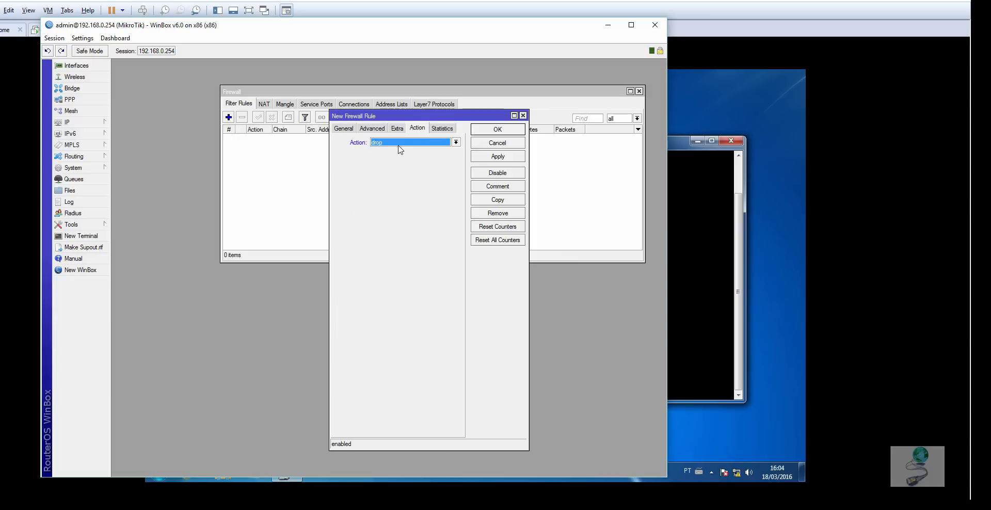
click(497, 130)
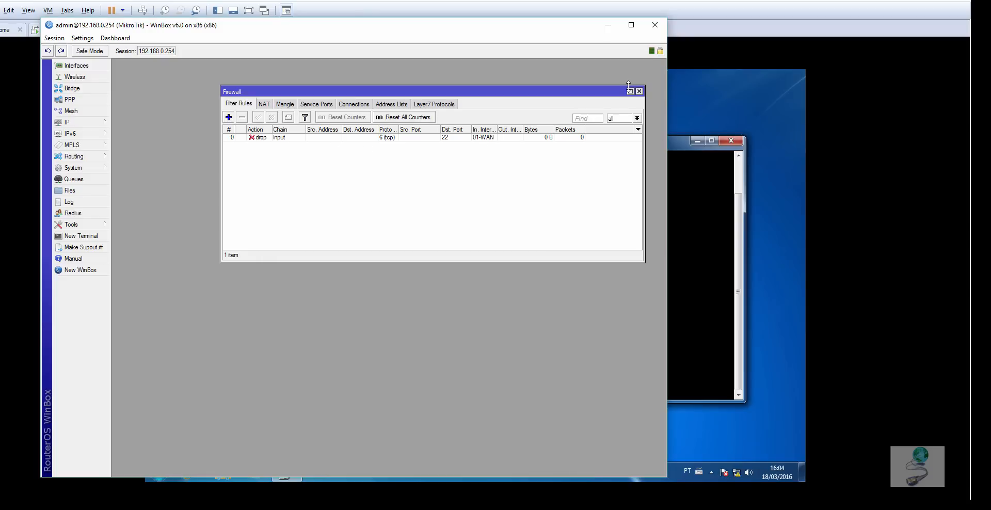
- Close the existing PuTTY session on Windows 7 and try a new SSH connection to 200.20.20.2
click(609, 25)
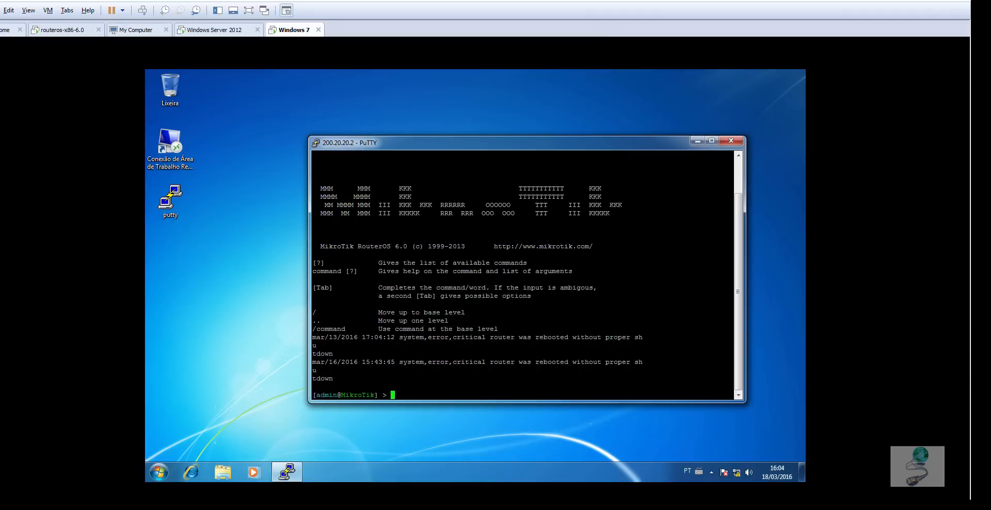
click(732, 142)
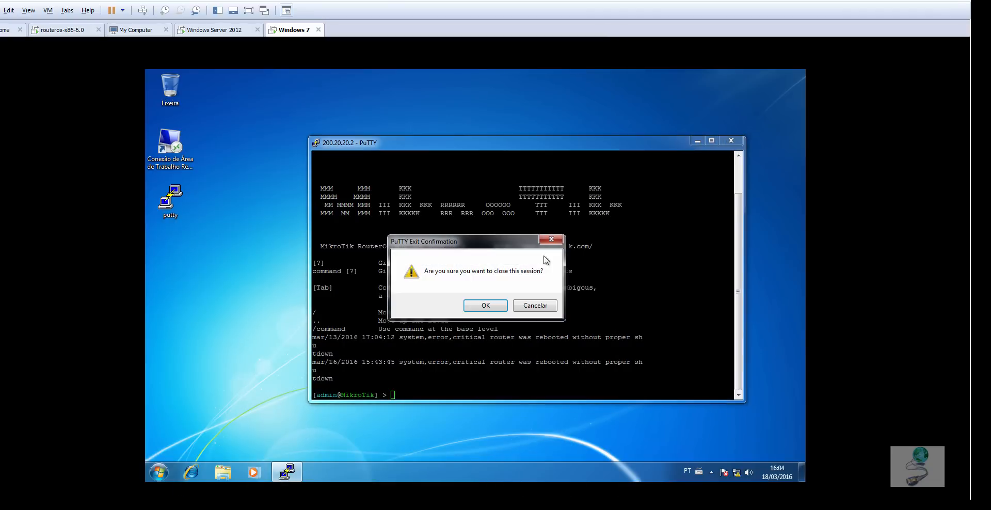
click(495, 306)
double_click(172, 202)
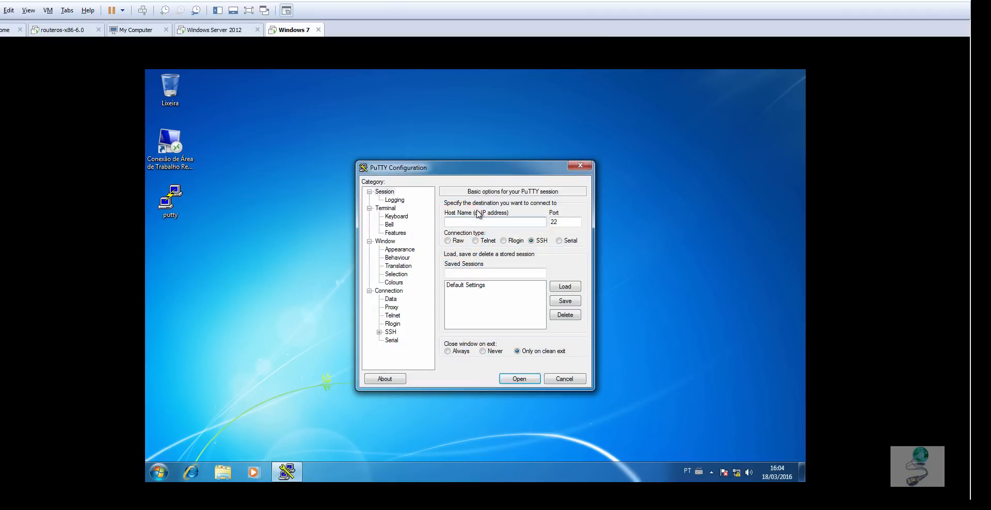
text(200.20.20.2)
click(530, 378)
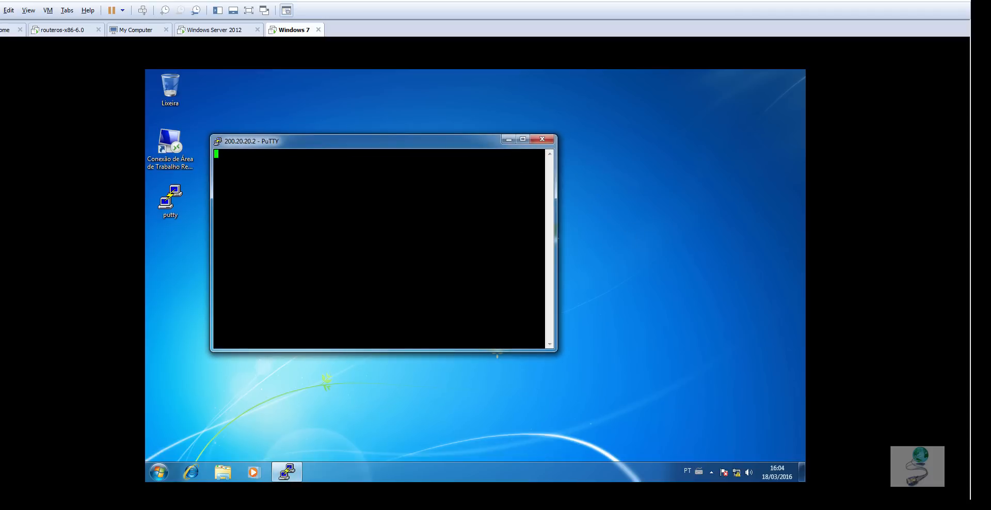
- Check the SSH drop rule's byte and packet counters in WinBox and return to the PuTTY window on Windows 7
click(407, 509)
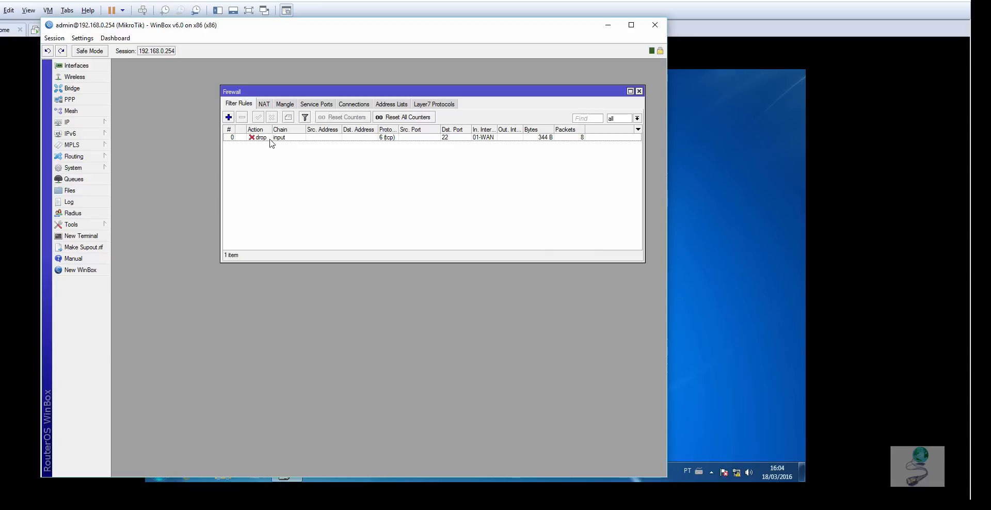
click(721, 269)
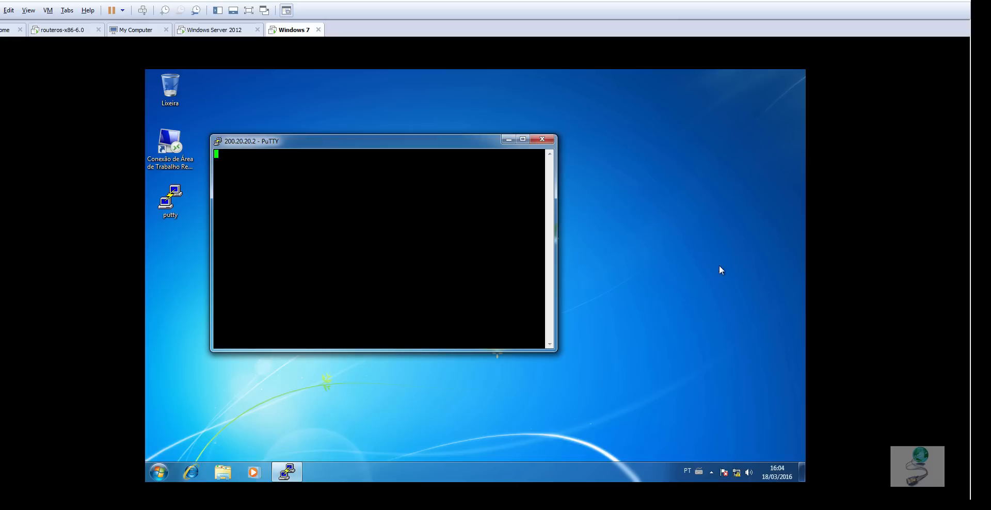
drag(372, 140, 469, 131)
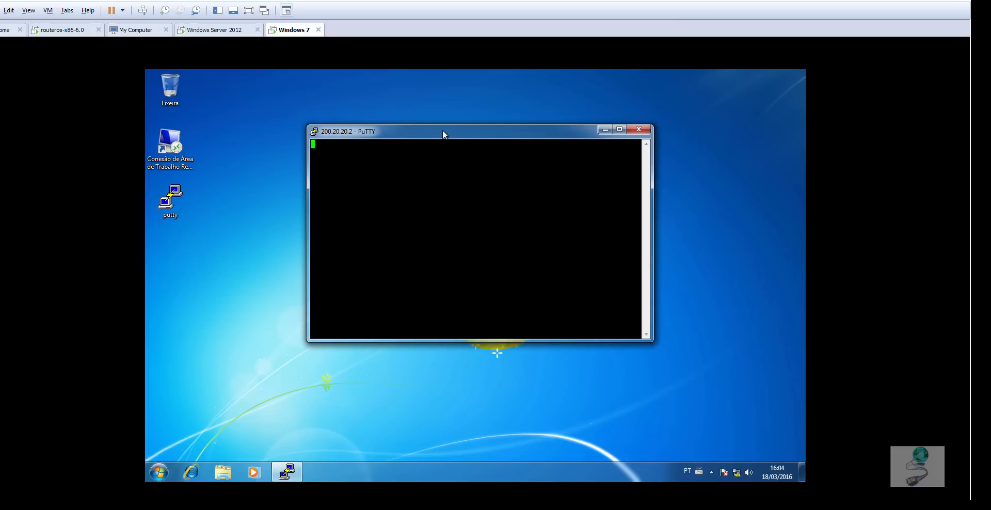
drag(442, 132, 506, 123)
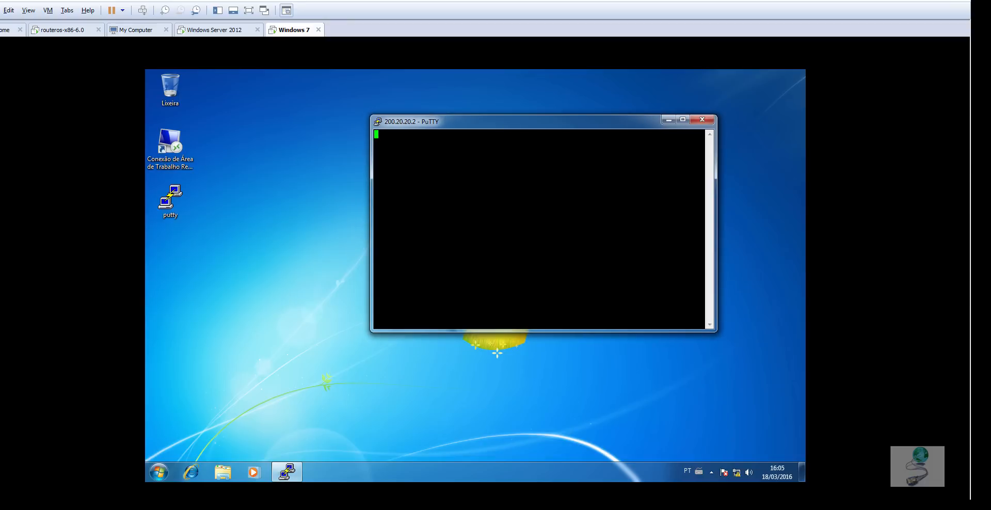
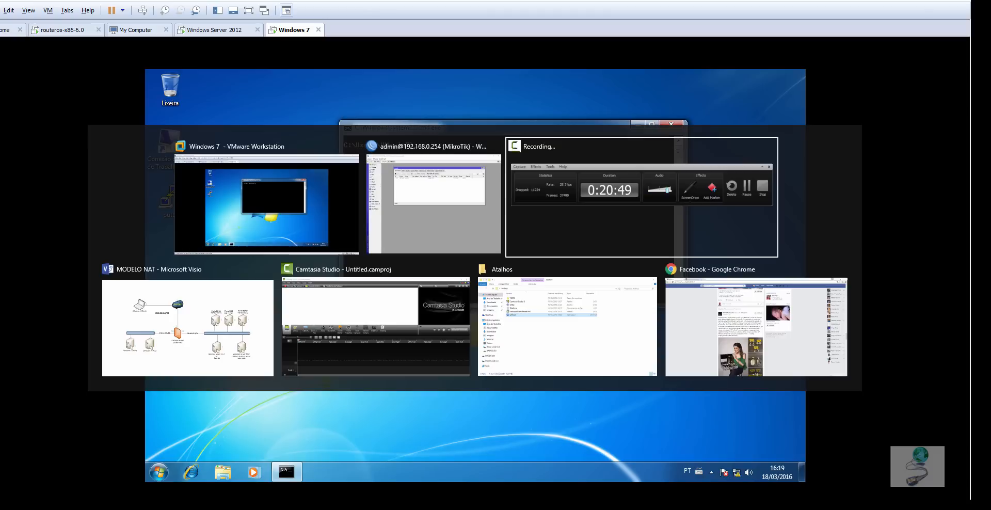
key(alt+Tab)
key(alt+Tab)
key(alt+Tab)
key(alt+Tab)
key(alt+Tab)
key(alt+Tab)
key(alt+Tab)
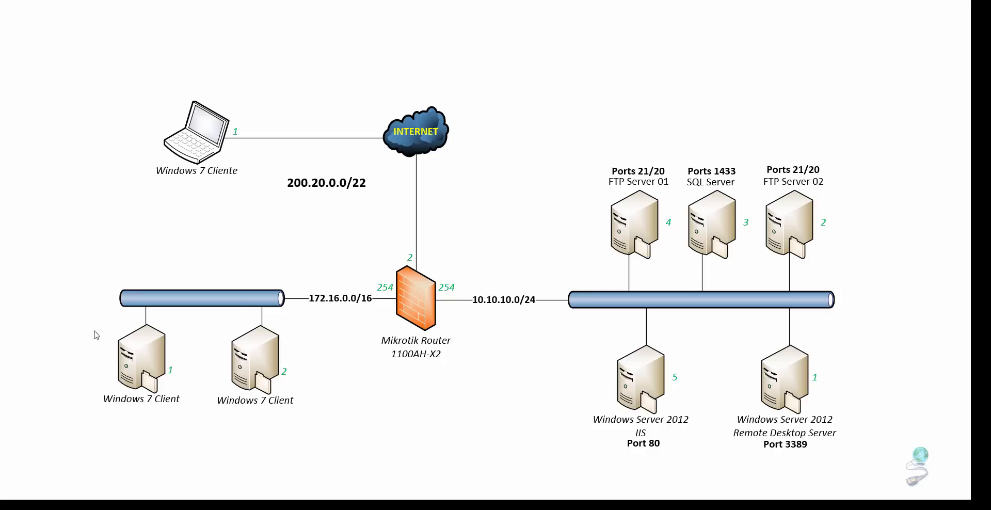
- Switch to the MODELO NAT network diagram in Visio and mark the path from Windows 7 Client 1 to FTP Server 01
drag(87, 308, 198, 429)
mouse_move(568, 146)
mouse_down()
mouse_move(655, 261)
mouse_move(687, 284)
mouse_up()
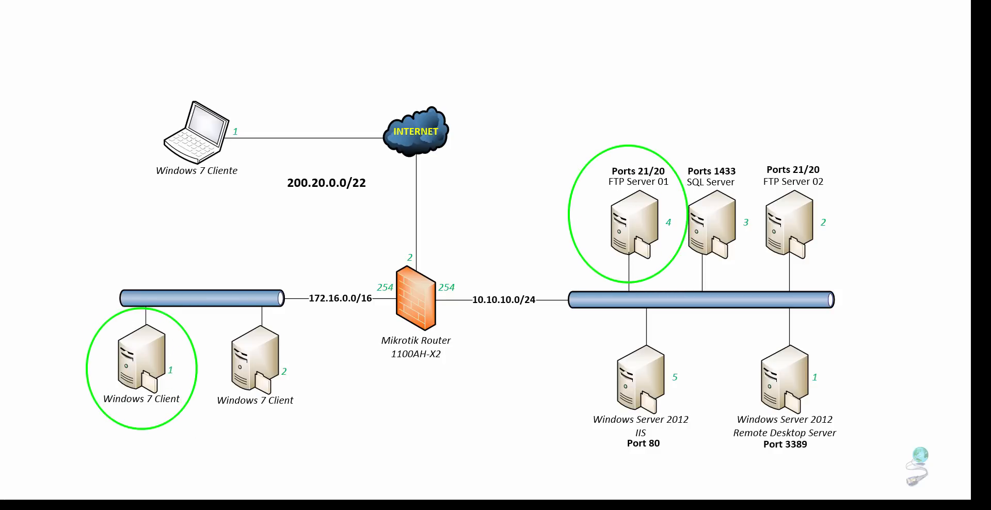
drag(207, 331, 564, 246)
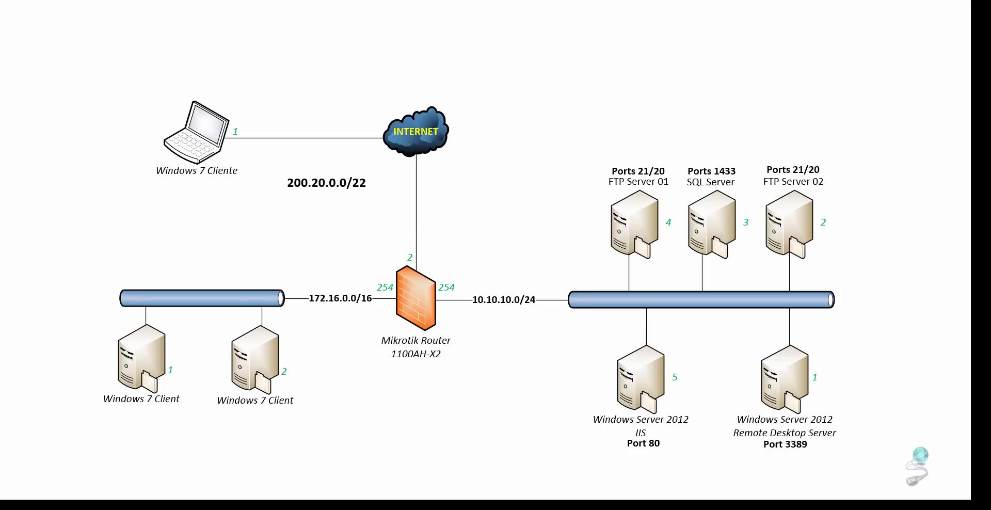
- Return to the Windows 7 virtual machine and enter the command ping 10.10.10.1 at its command prompt
click(553, 478)
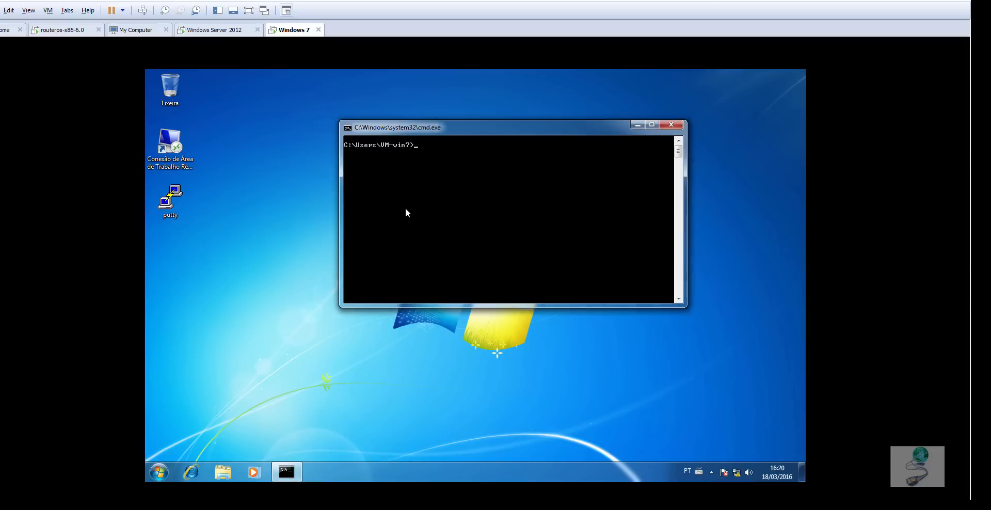
text(ping 10.10.10.1)
mouse_move(346, 508)
click(391, 472)
key(alt+Tab)
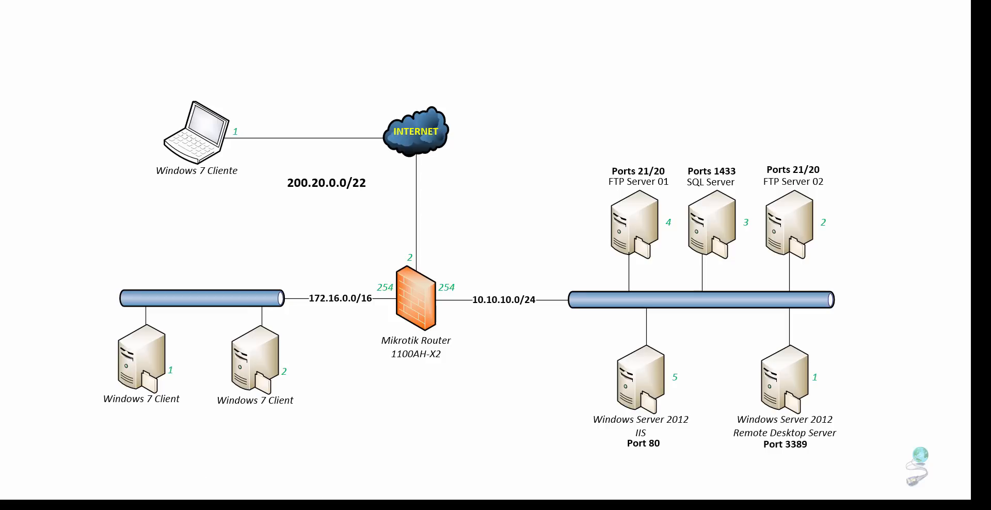
key(super)
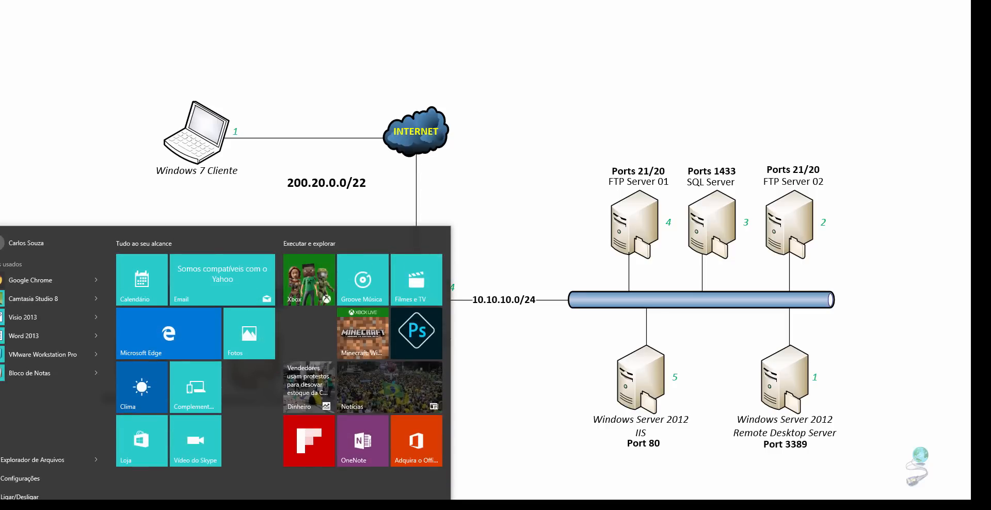
key(super)
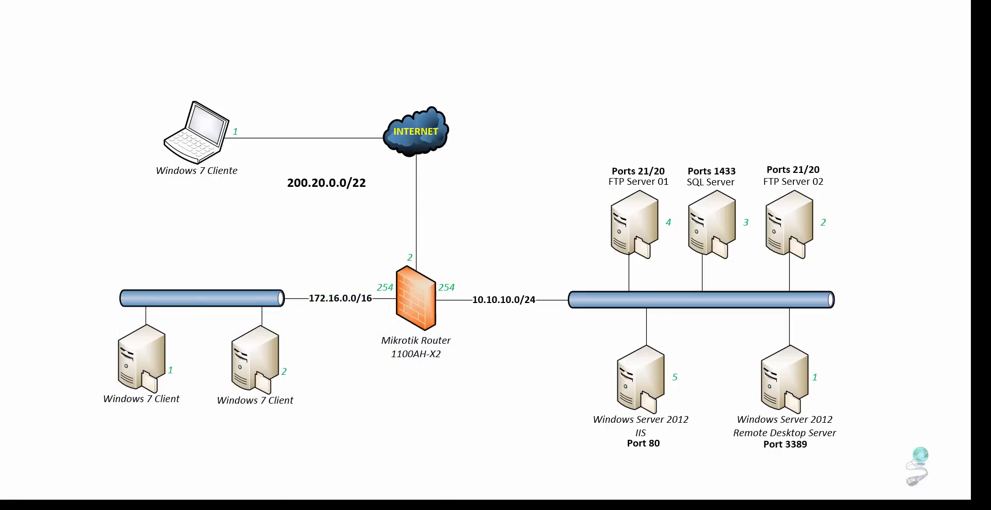
key(alt+Tab)
- Bring up the Windows 7 virtual machine's command prompt again and run the ping to 10.10.10.1
click(347, 507)
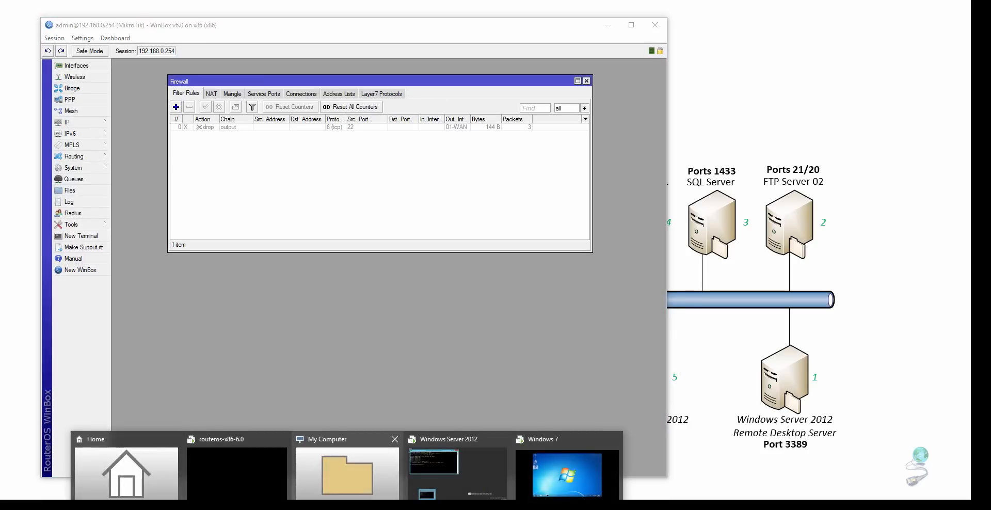
click(550, 472)
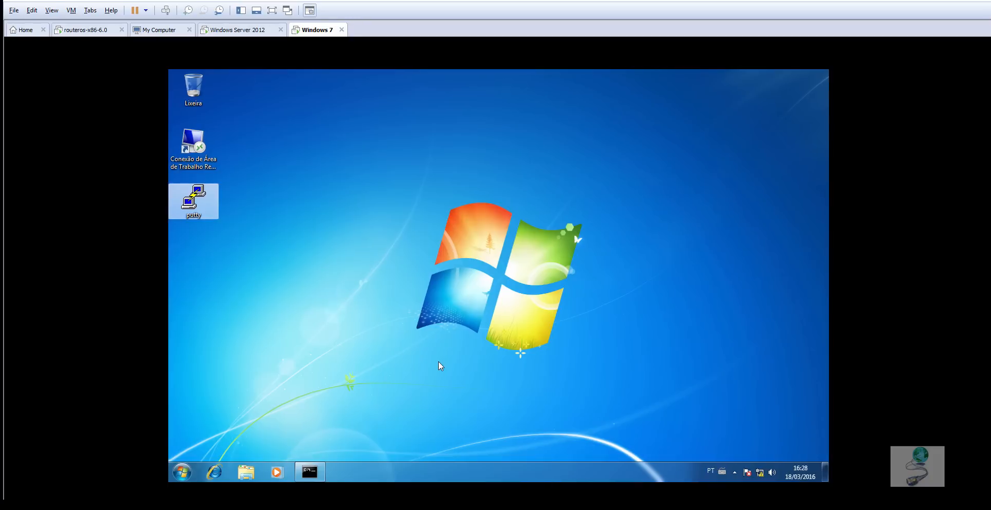
click(322, 472)
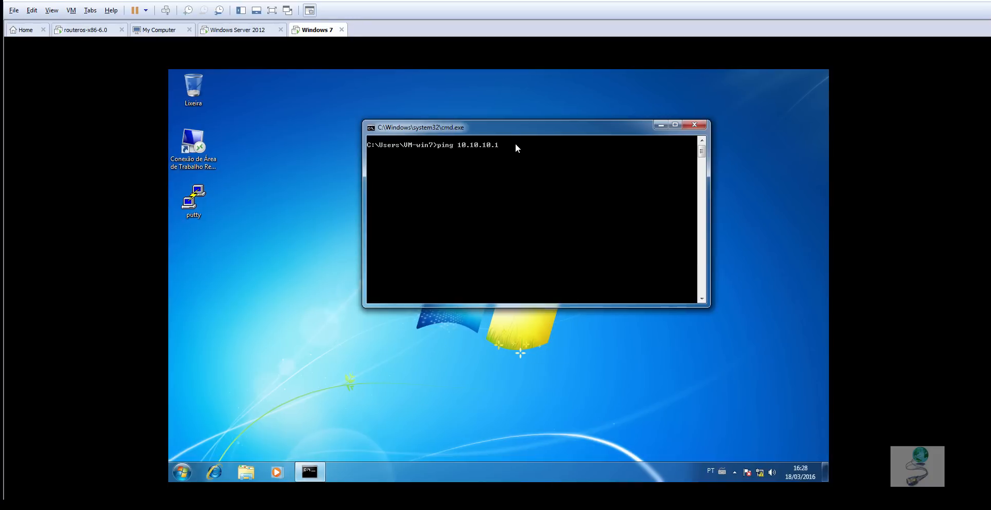
key(Return)
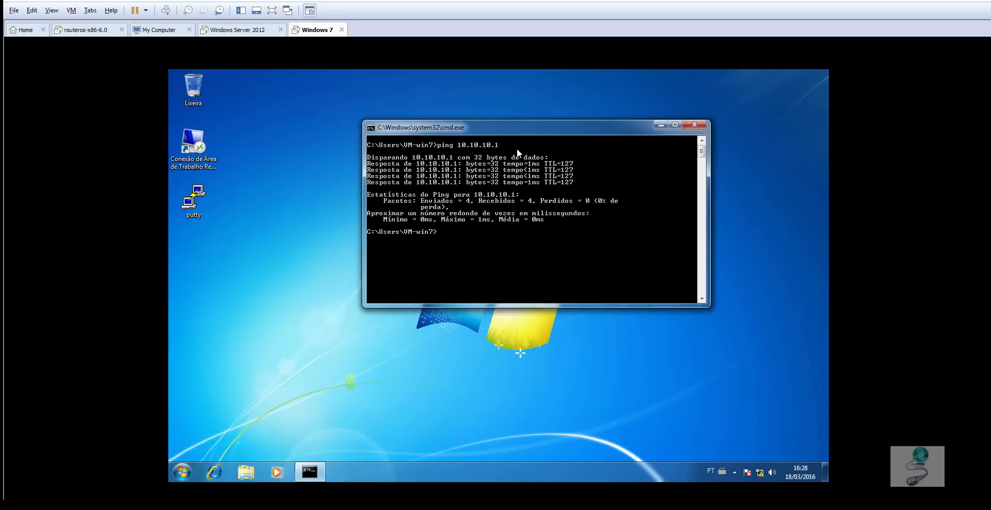
- Start a continuous ping to 10.10.10.1 with the -t option and make the command prompt window taller
key(Up)
text(-t)
key(Return)
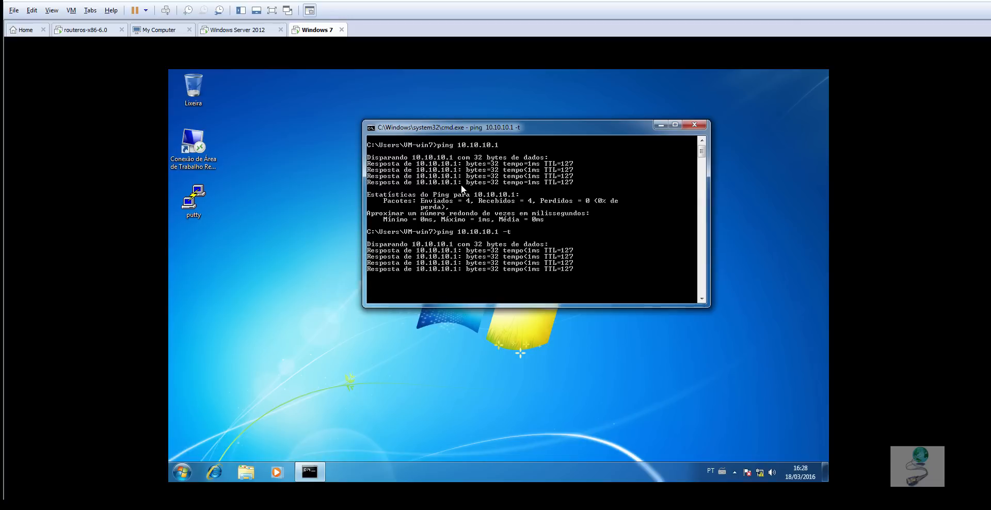
drag(536, 308, 533, 419)
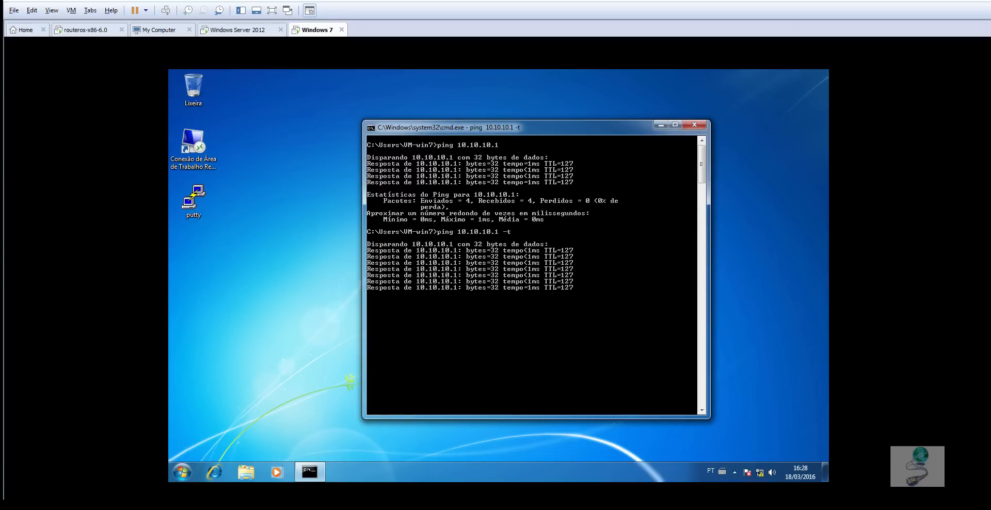
- Switch to WinBox and create a new firewall filter rule in the forward chain with 01-WAN as the incoming interface
key(alt+Tab)
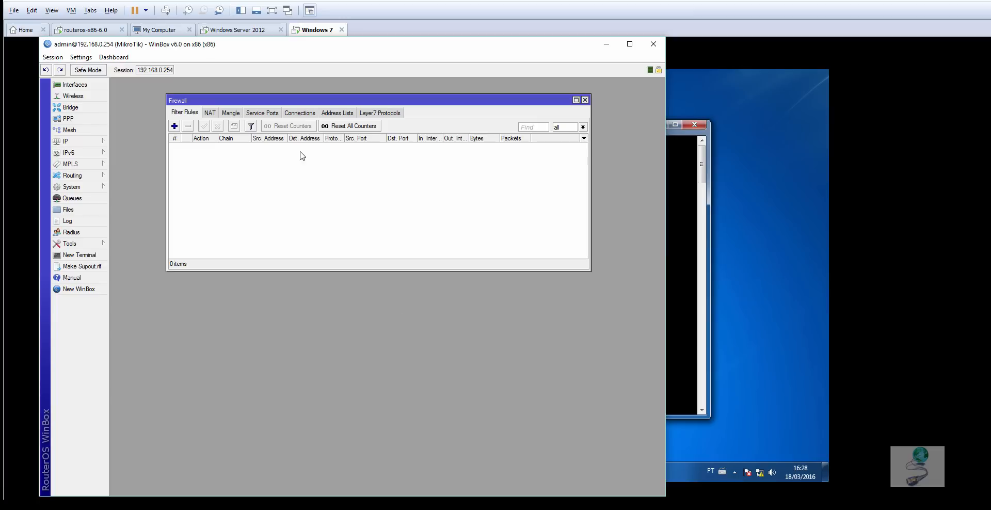
click(175, 127)
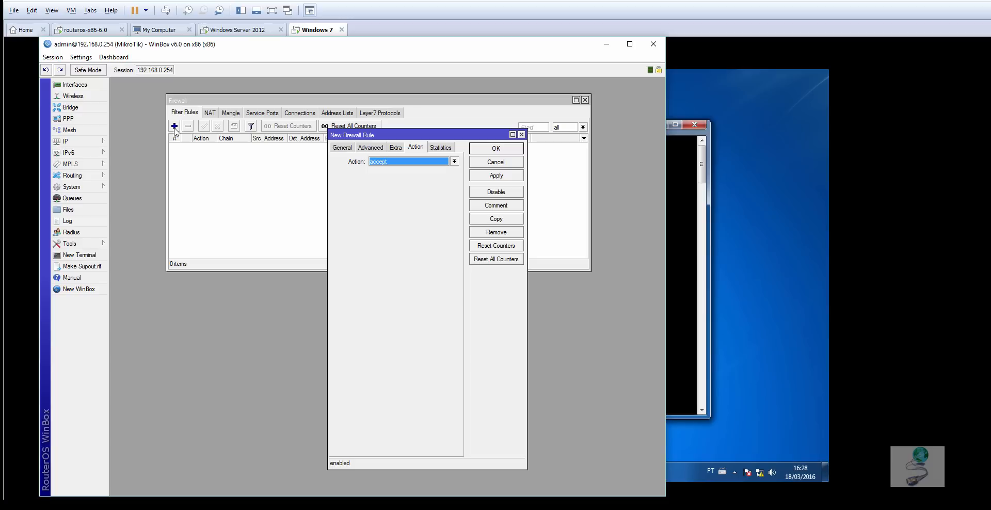
click(414, 163)
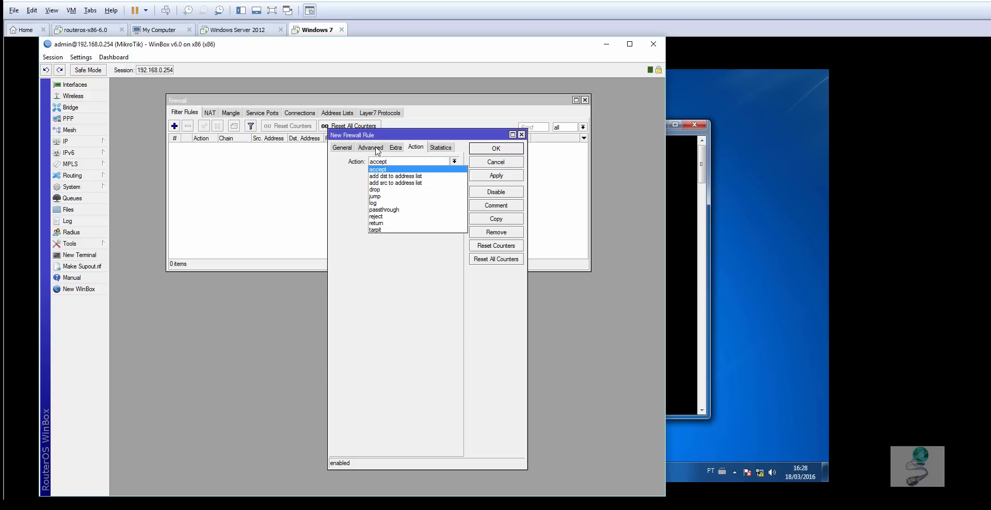
click(341, 147)
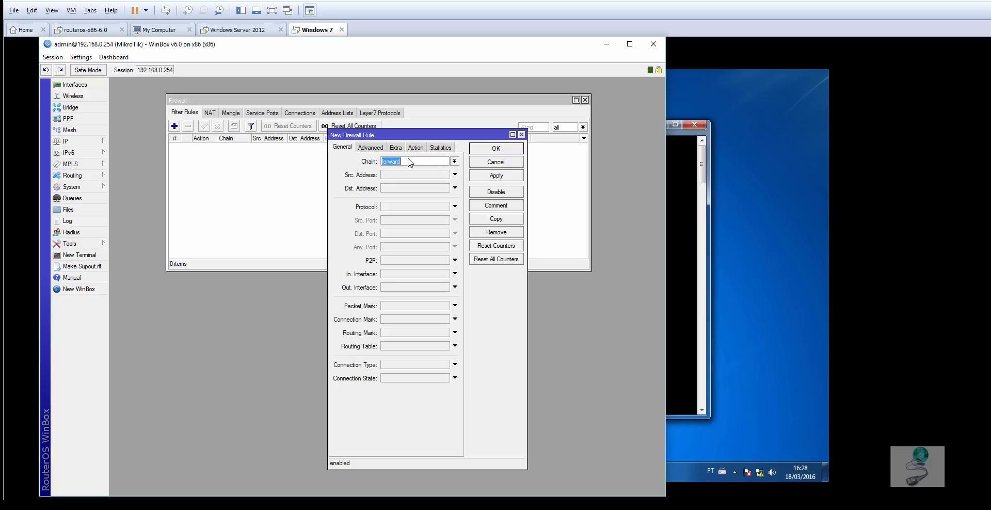
click(455, 274)
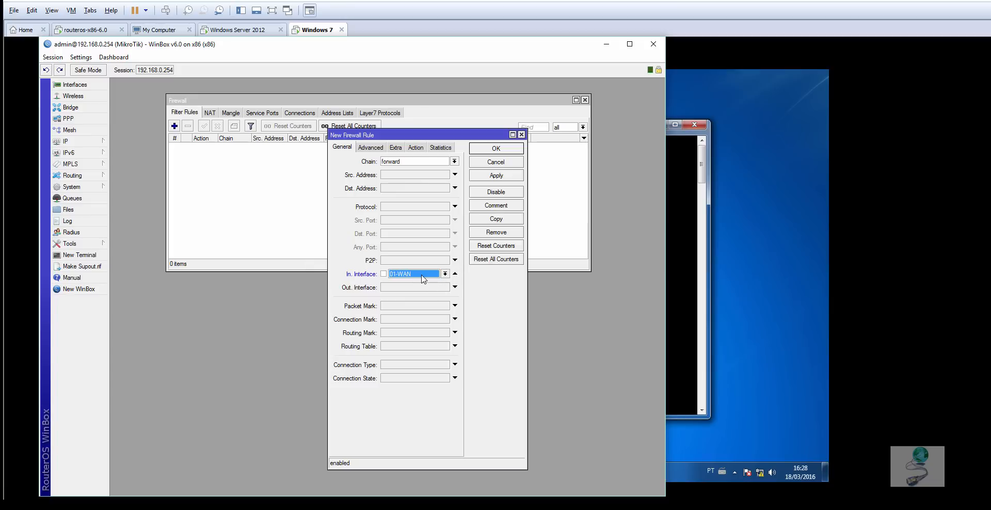
- Set the forward rule's action to drop and its destination address to 10.10.10.1
click(417, 148)
click(455, 161)
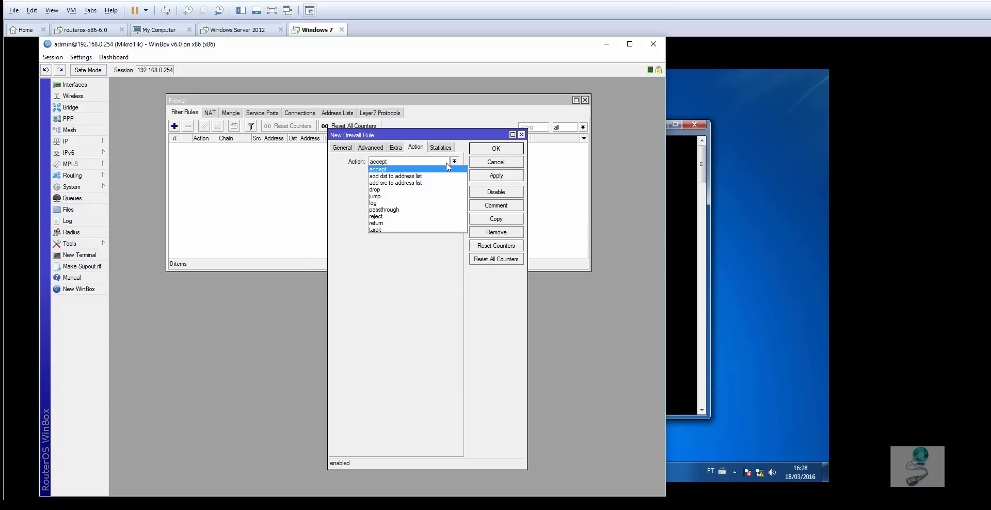
click(394, 191)
click(343, 148)
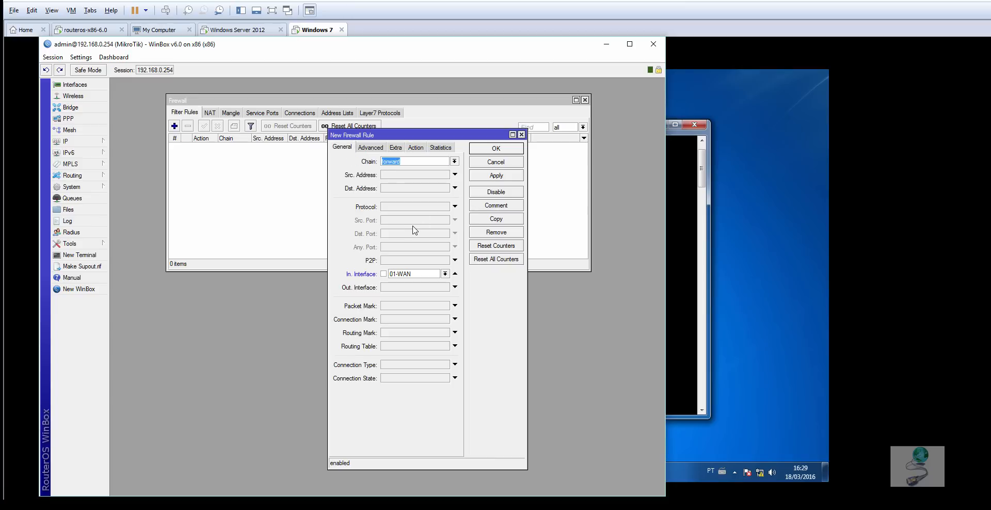
click(397, 189)
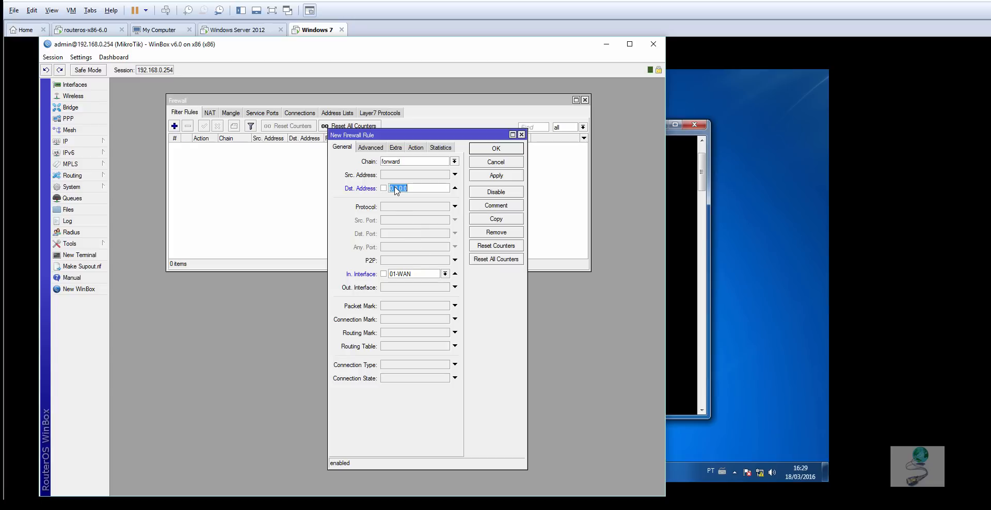
text(10.10.10.1)
- Move the WinBox window and the Windows 7 ping window apart so they overlap less
drag(575, 48, 510, 51)
click(625, 123)
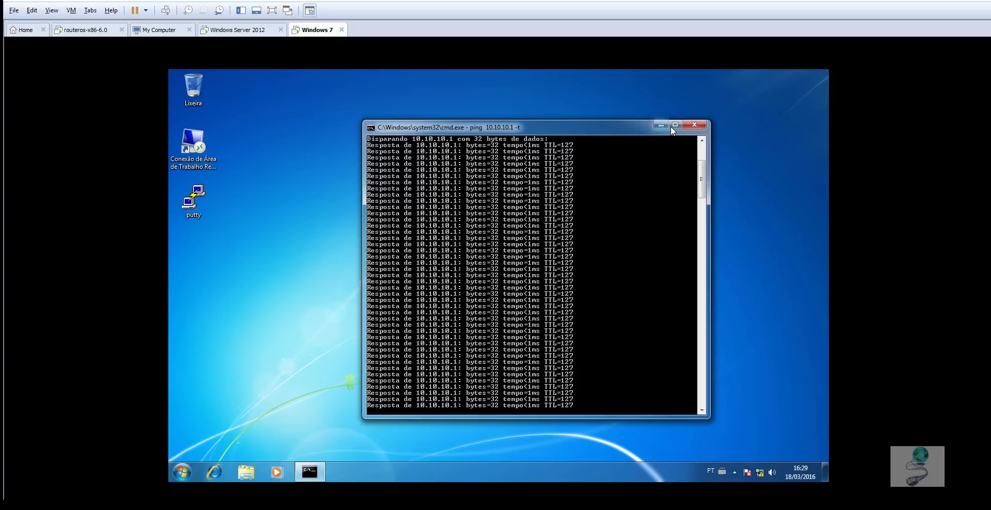
drag(629, 131, 680, 110)
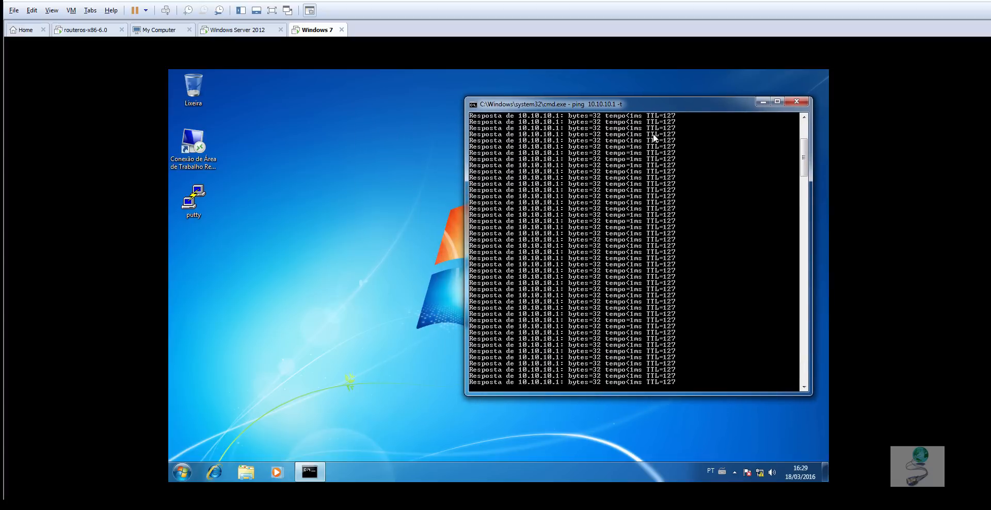
- Return to WinBox and apply the forward drop rule for destination 10.10.10.1
key(super+d)
click(382, 508)
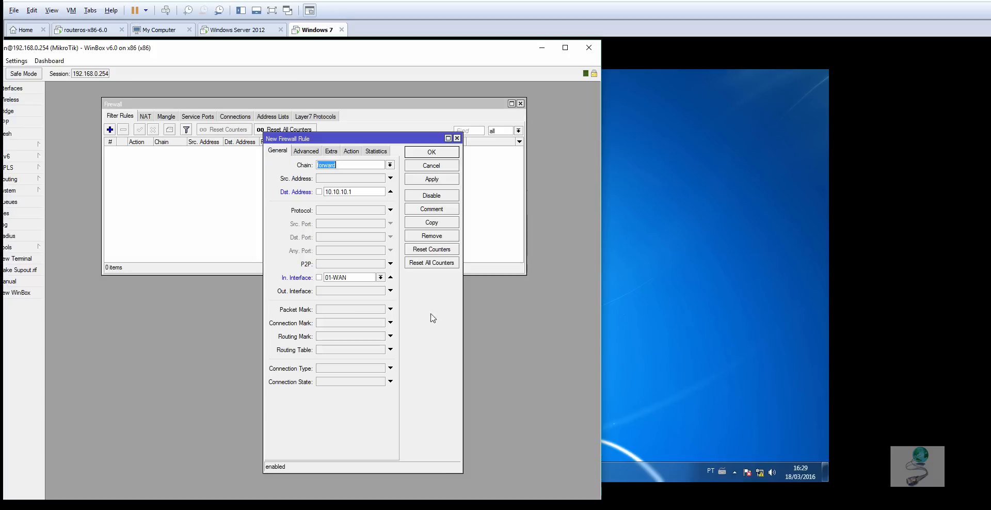
click(432, 180)
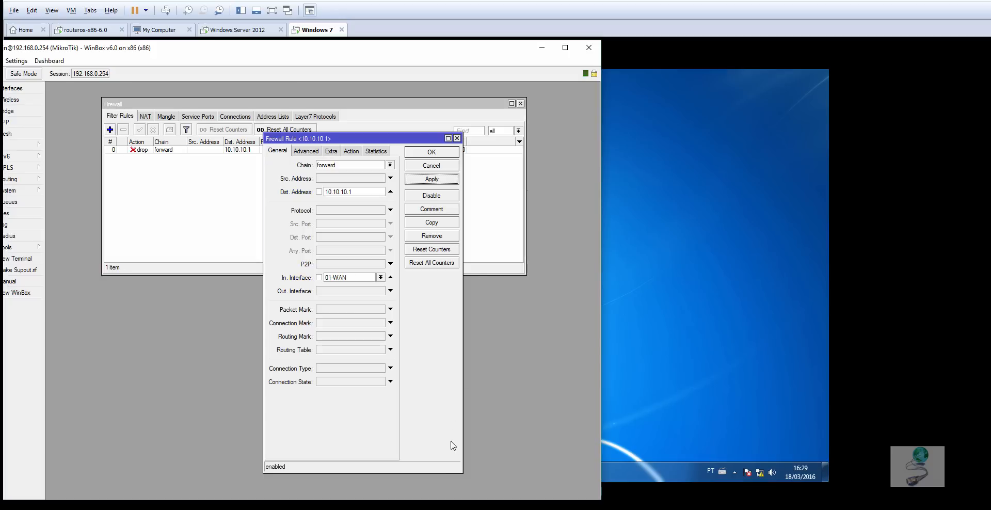
- Check the replies of the continuous ping in the Windows 7 command prompt
click(695, 235)
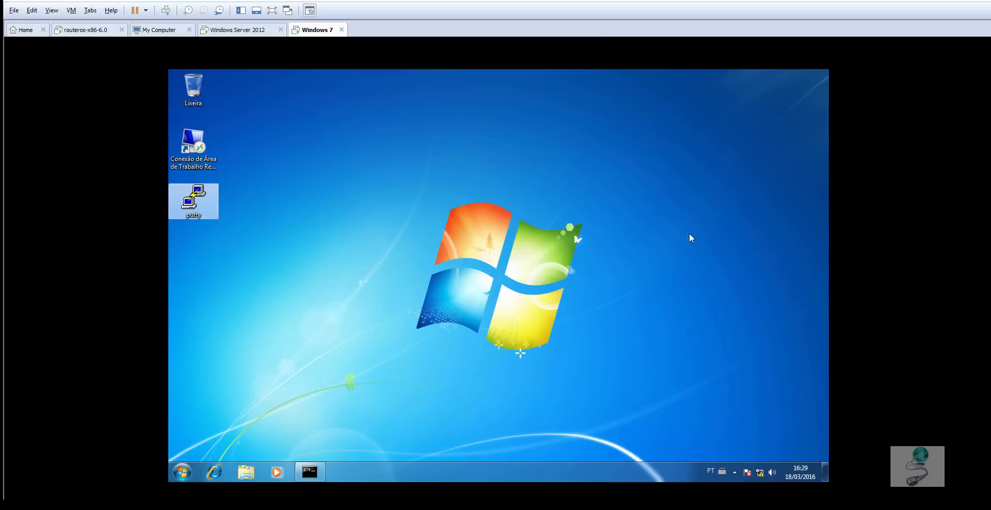
click(351, 429)
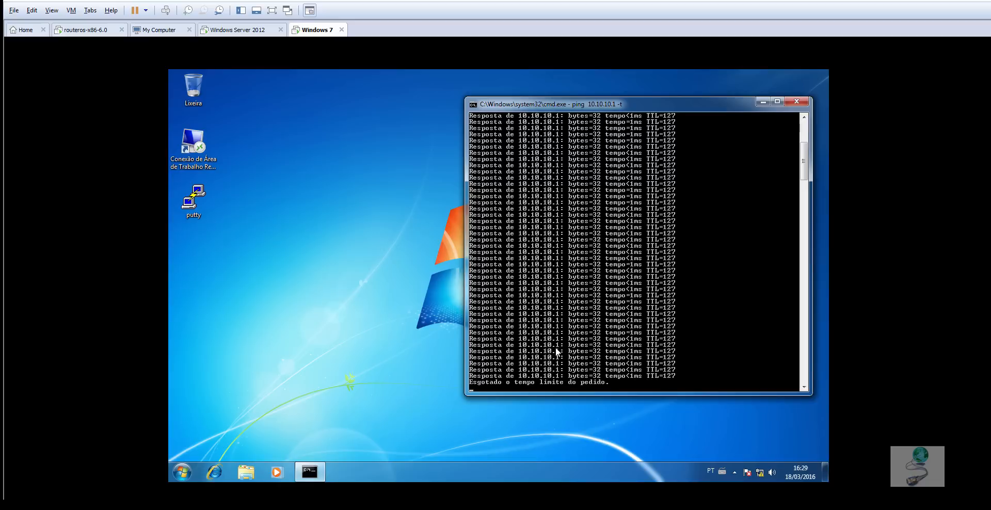
scroll(556, 349, down, 2)
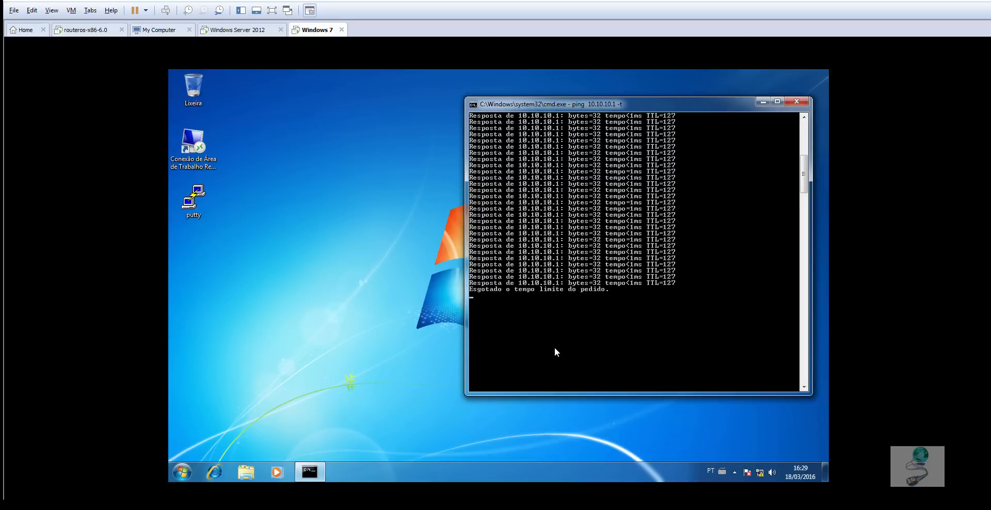
- Narrow the WinBox window, shift the firewall rule dialog off the counters, and move the ping window clear of WinBox
key(alt+Tab)
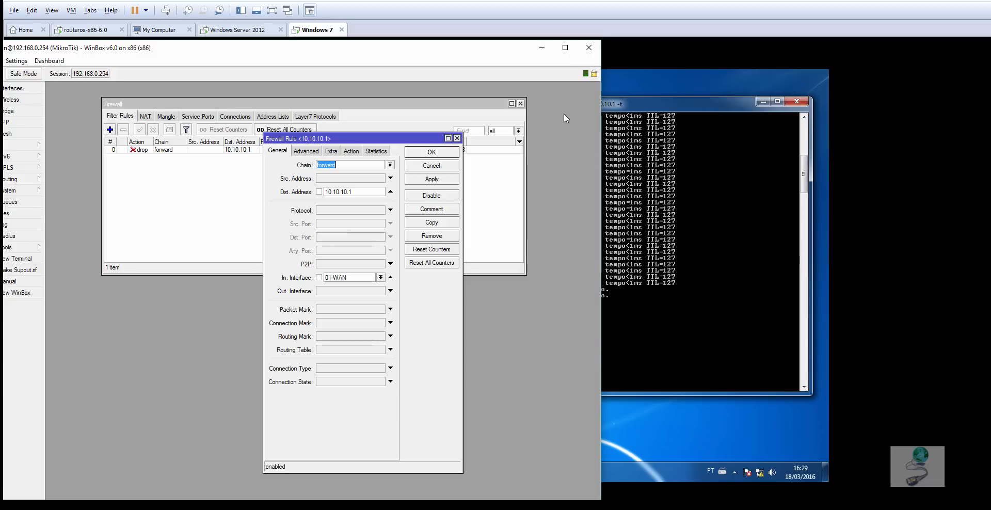
drag(602, 85, 479, 90)
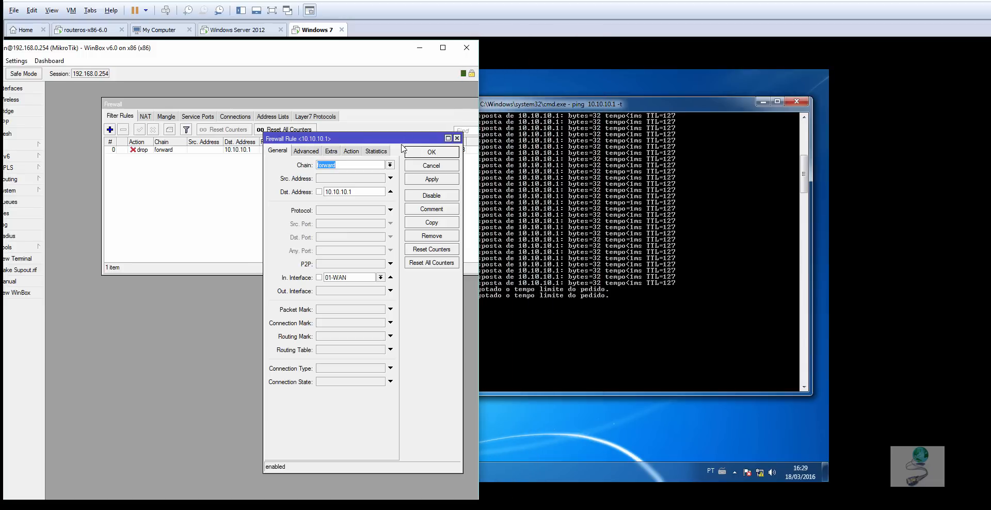
drag(397, 137, 328, 131)
click(609, 101)
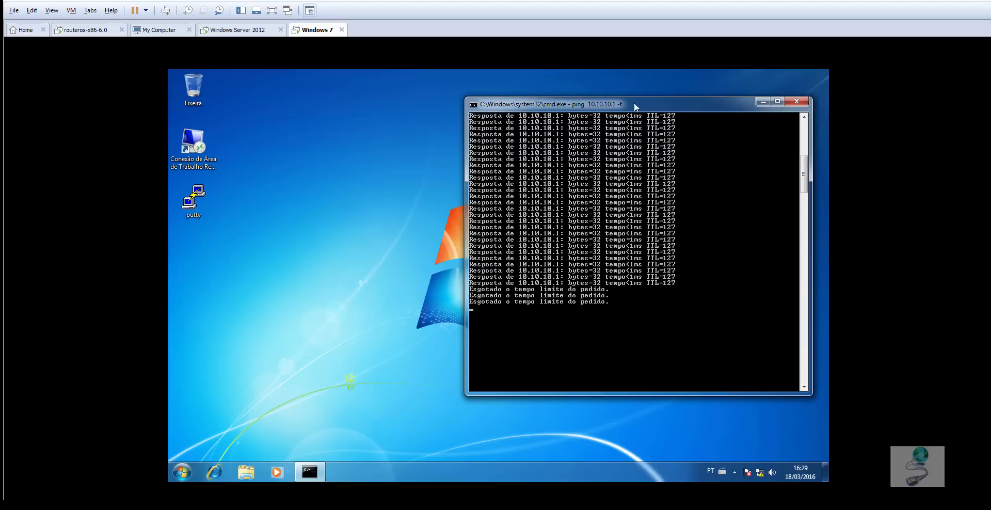
drag(595, 105, 676, 104)
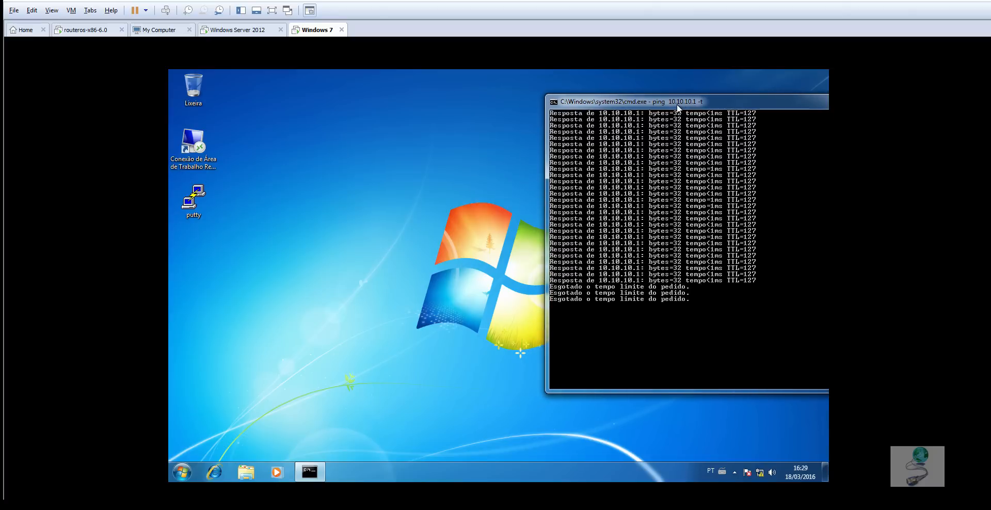
- Compare the drop rule's byte and packet counters in WinBox with the ping output on Windows 7
key(alt+Tab)
key(alt+Tab)
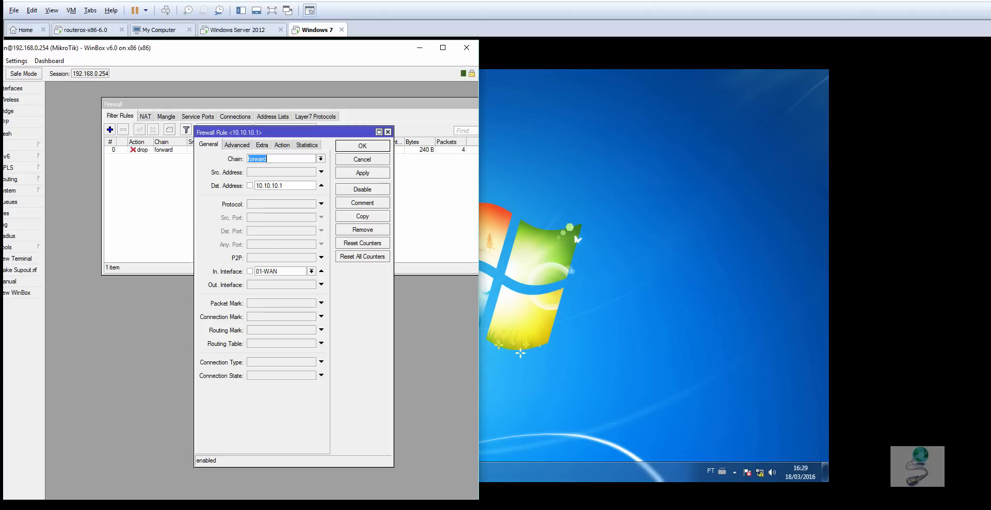
key(alt+Tab)
click(311, 472)
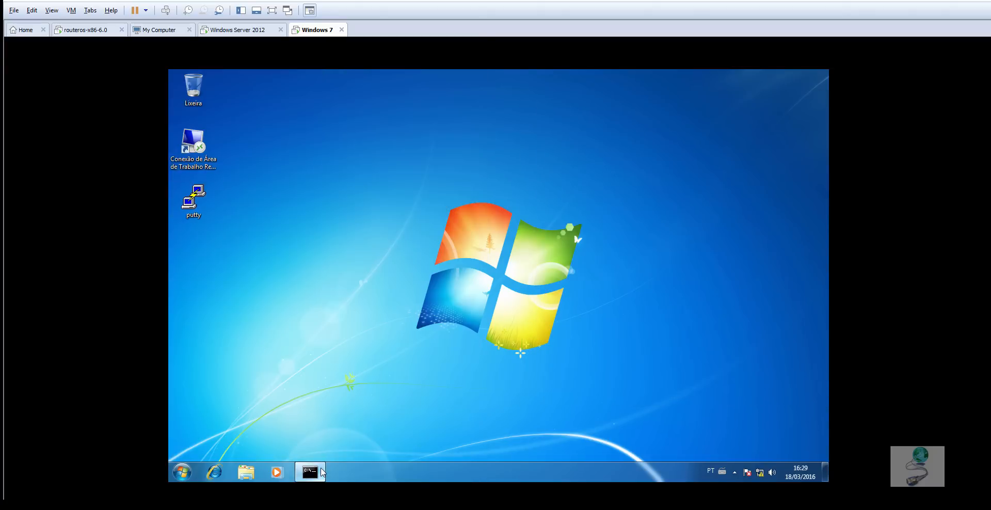
key(alt+Tab)
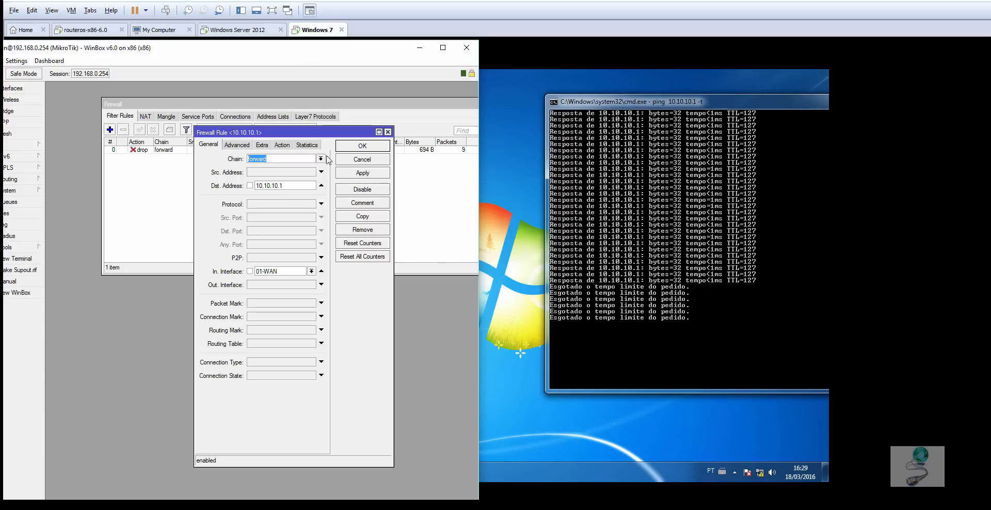
- Check the forward rule's drop action, clear its destination address, and apply the change
click(282, 145)
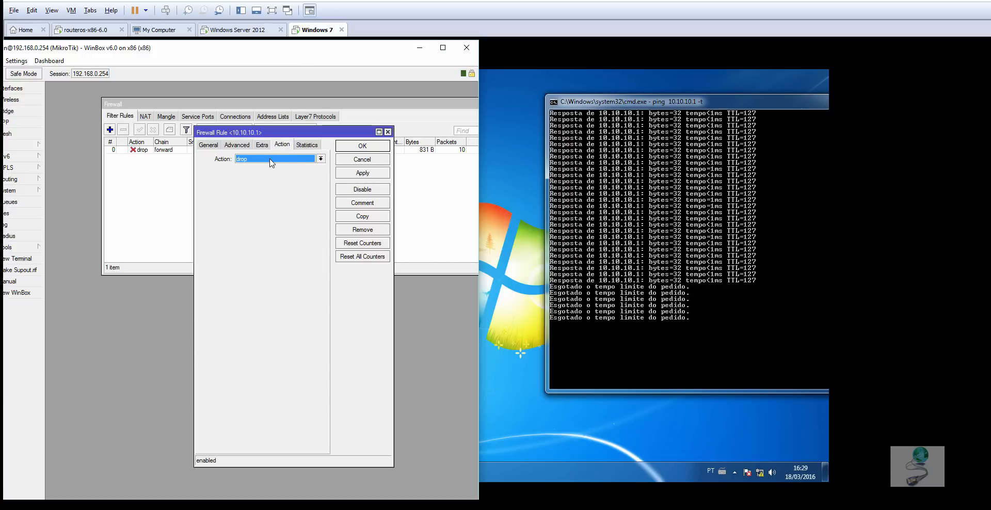
click(208, 145)
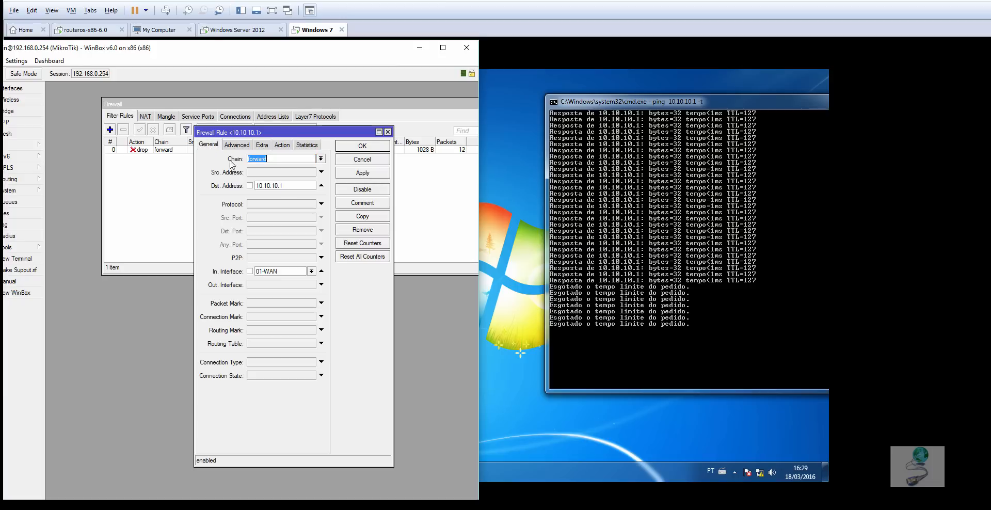
click(321, 185)
click(363, 173)
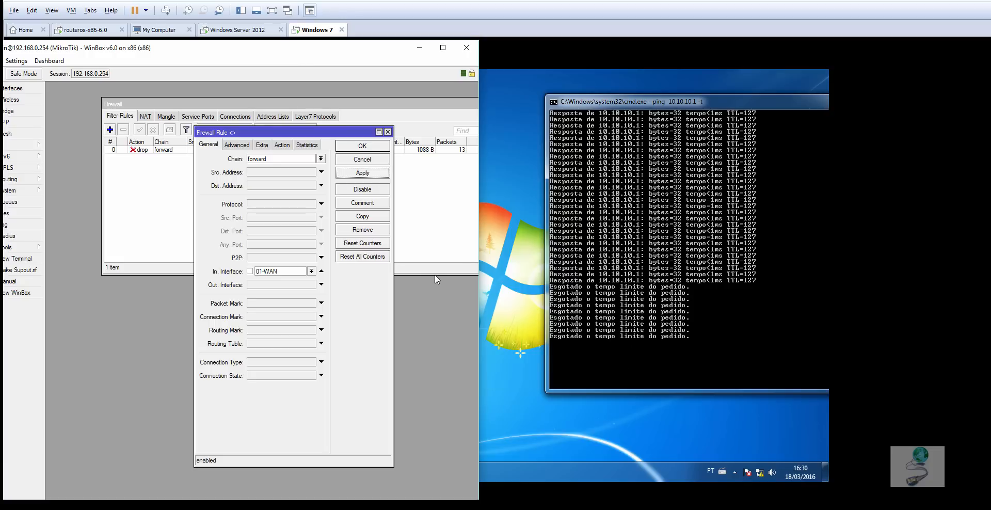
- Set the forward drop rule's destination address to 10.10.10.2 and apply it
click(268, 186)
click(284, 186)
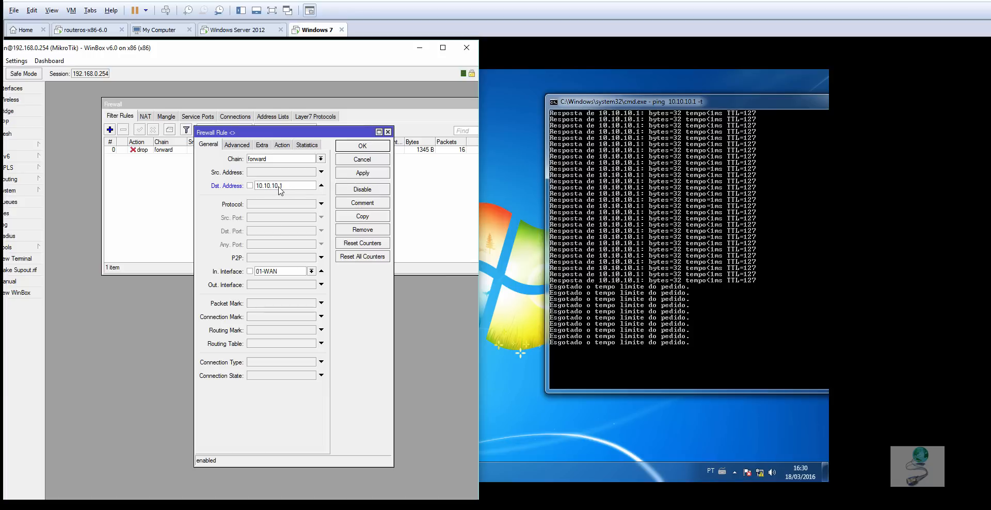
click(362, 175)
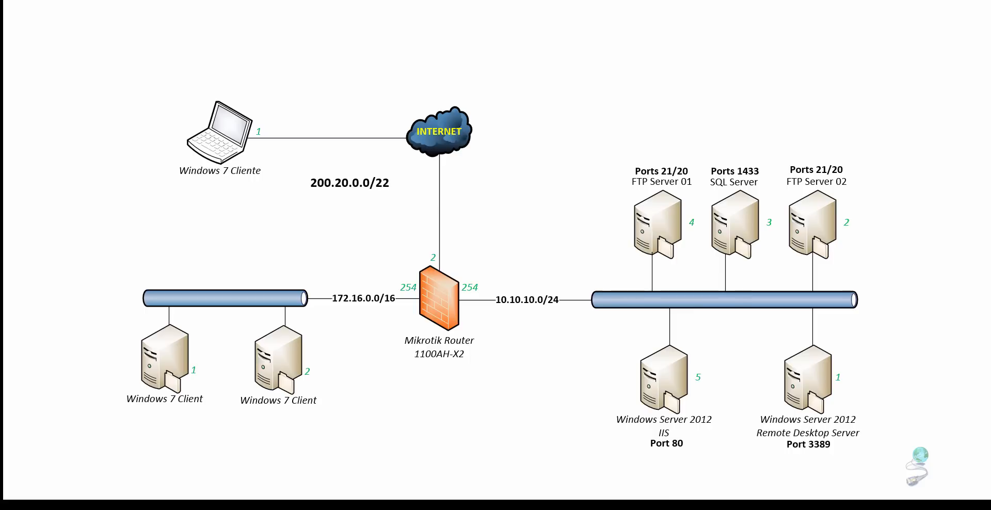
mouse_move(256, 157)
mouse_down()
mouse_move(464, 239)
mouse_move(620, 274)
mouse_move(814, 212)
mouse_up()
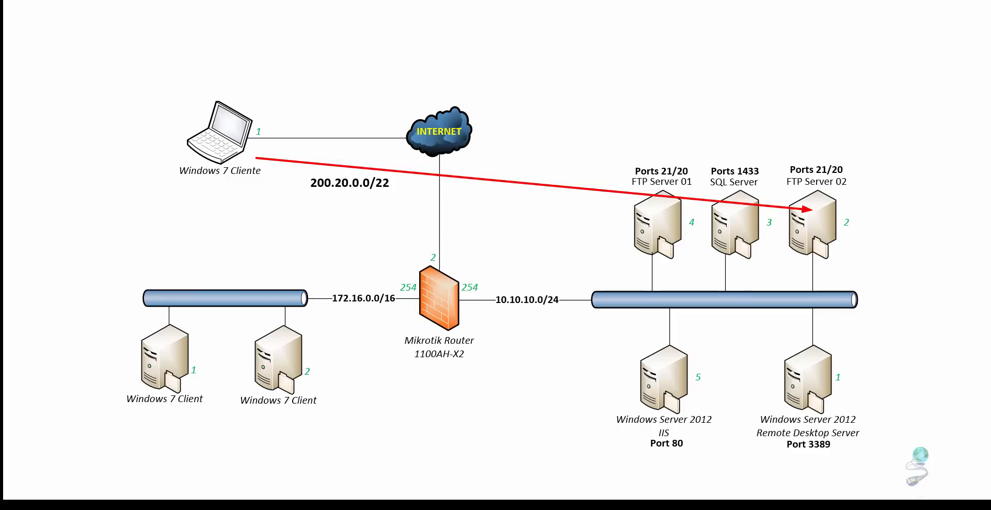
mouse_move(256, 169)
mouse_down()
mouse_move(621, 316)
mouse_move(774, 356)
mouse_up()
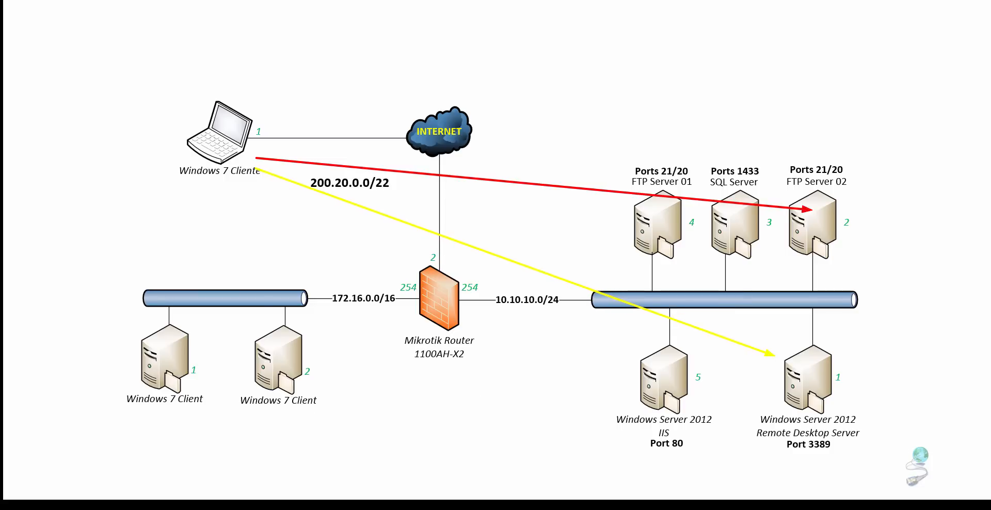
key(Escape)
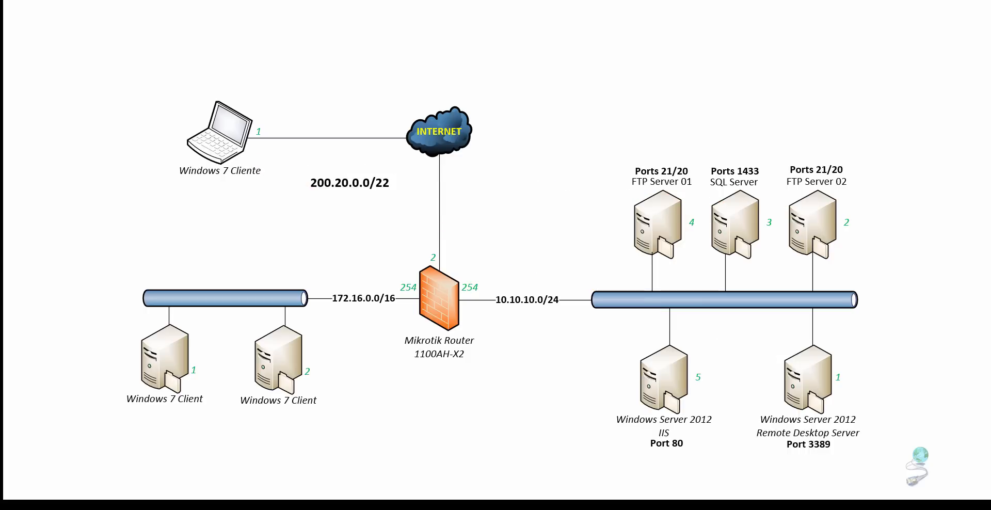
- Return to WinBox, remove destination address 10.10.10.2 from the forward drop rule, and apply it
key(alt+Tab)
key(alt+Tab)
key(alt+Tab)
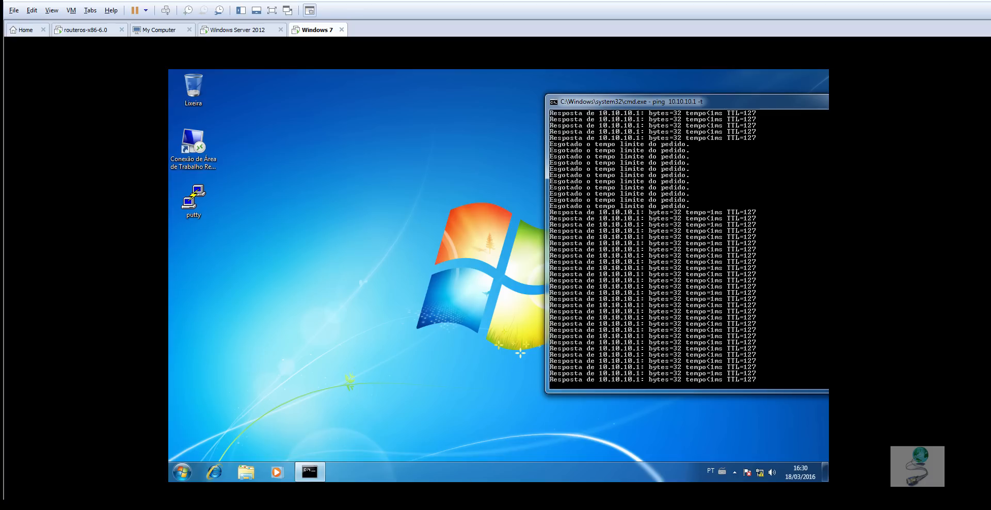
key(alt+Tab)
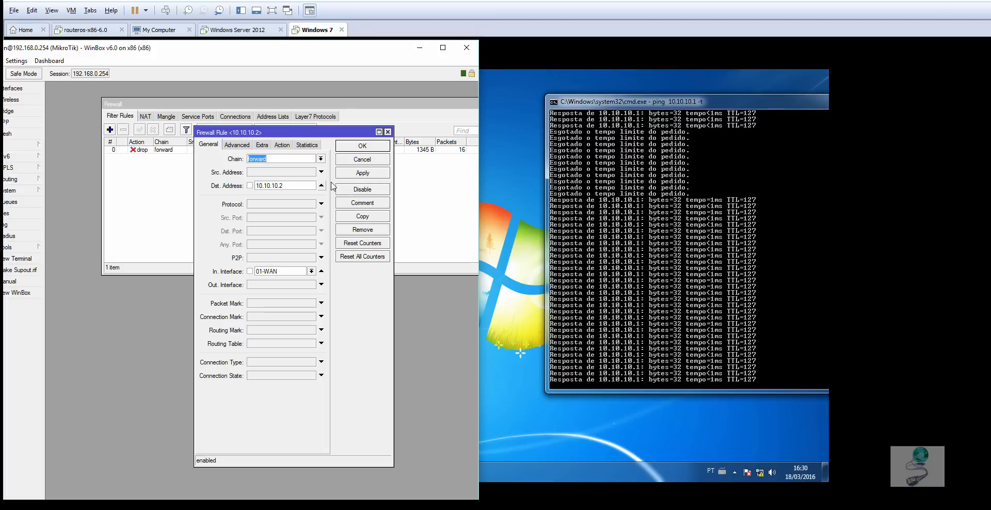
click(321, 185)
click(356, 175)
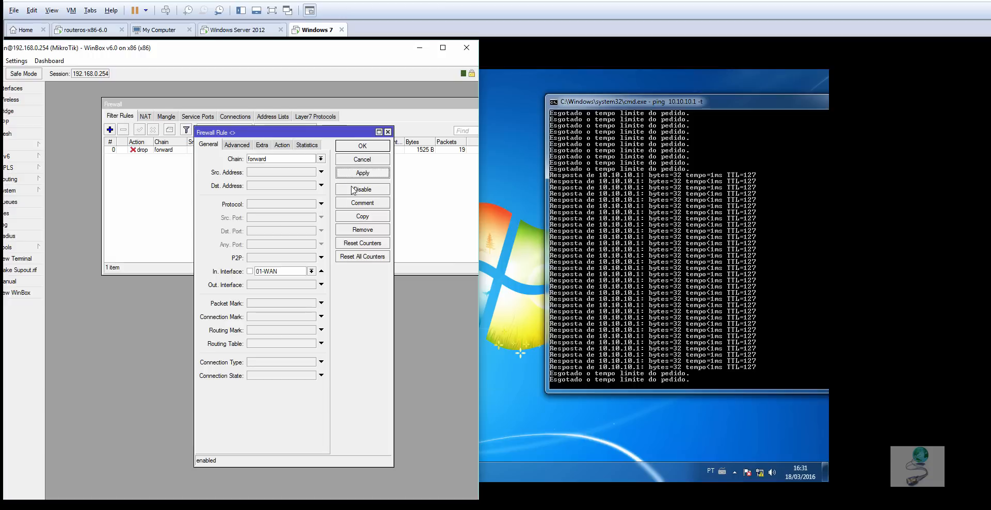
- Close the rule's settings, delete the forward drop rule, and move the Firewall window fully into view
click(364, 147)
click(197, 149)
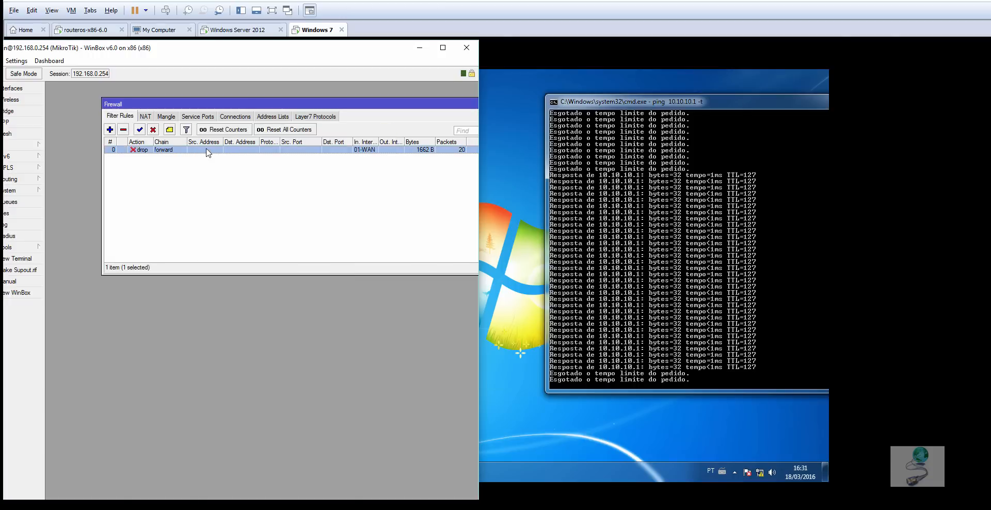
click(125, 130)
drag(183, 107, 155, 104)
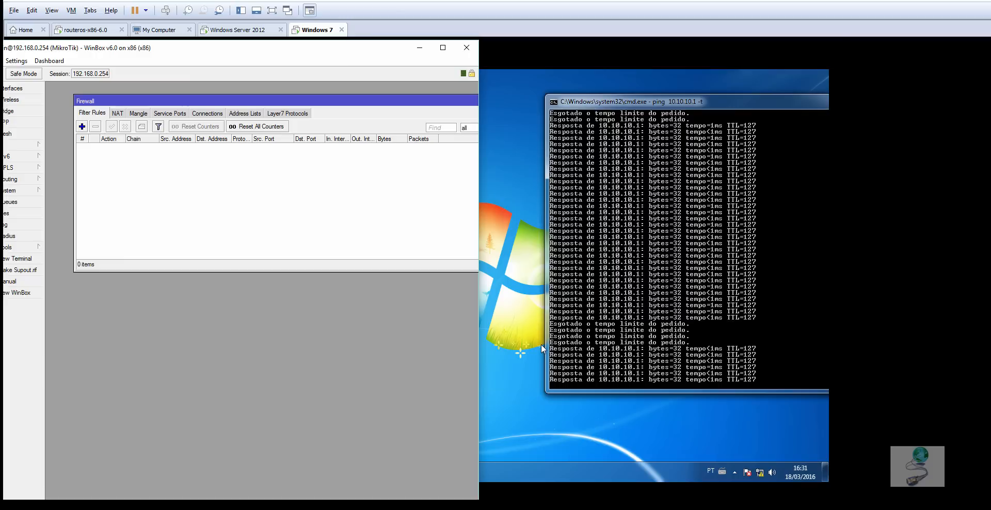
drag(404, 106, 377, 105)
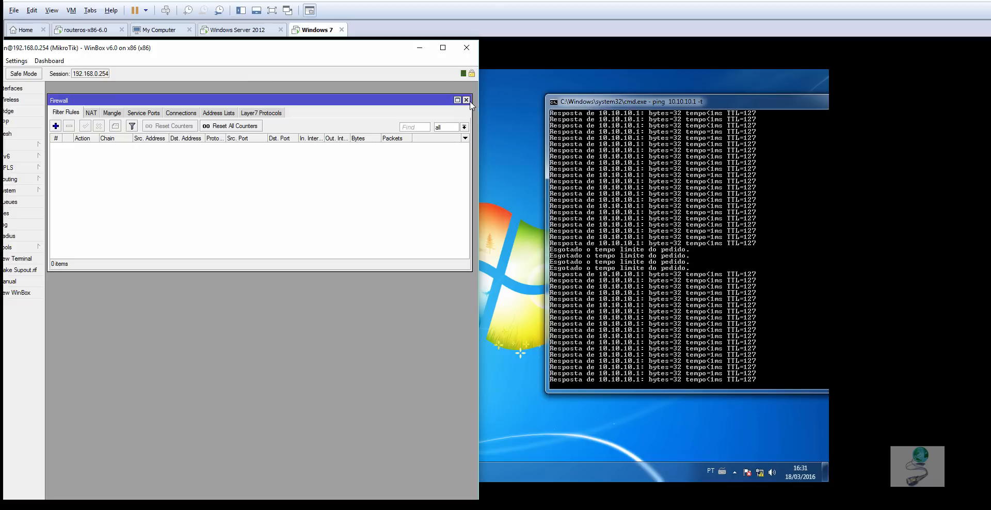
- Stop the continuous ping to 10.10.10.1 on Windows 7 and move the command prompt window fully onto the desktop
click(616, 102)
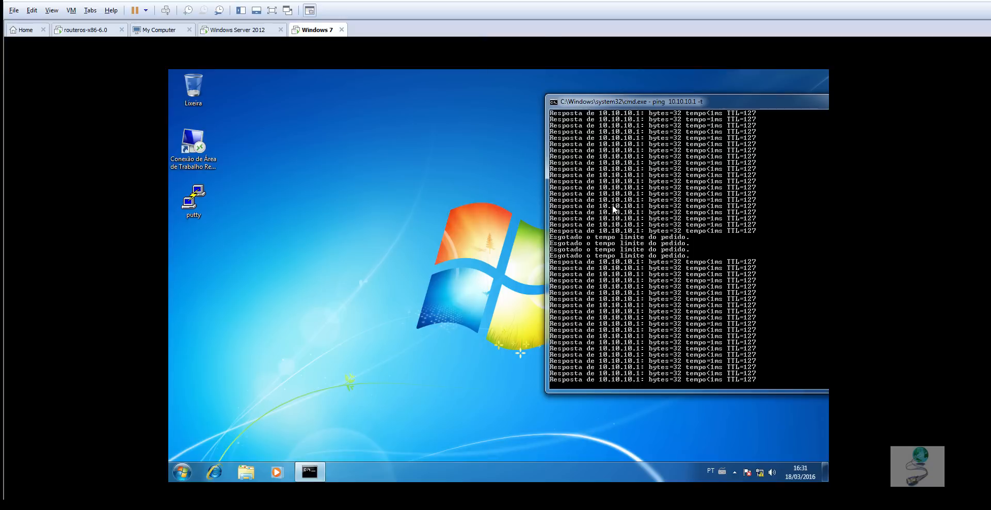
key(ctrl+c)
drag(655, 104, 433, 107)
click(621, 101)
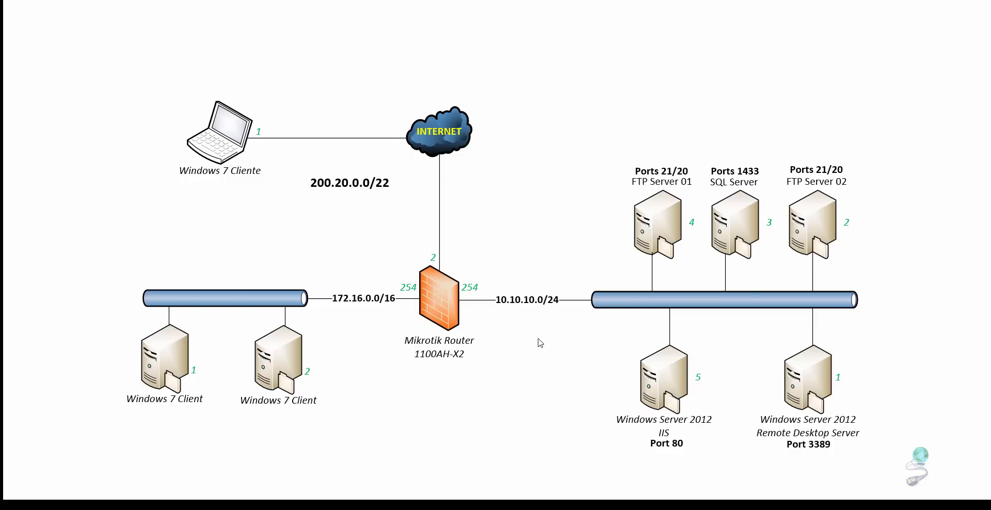
key(Left)
key(Left)
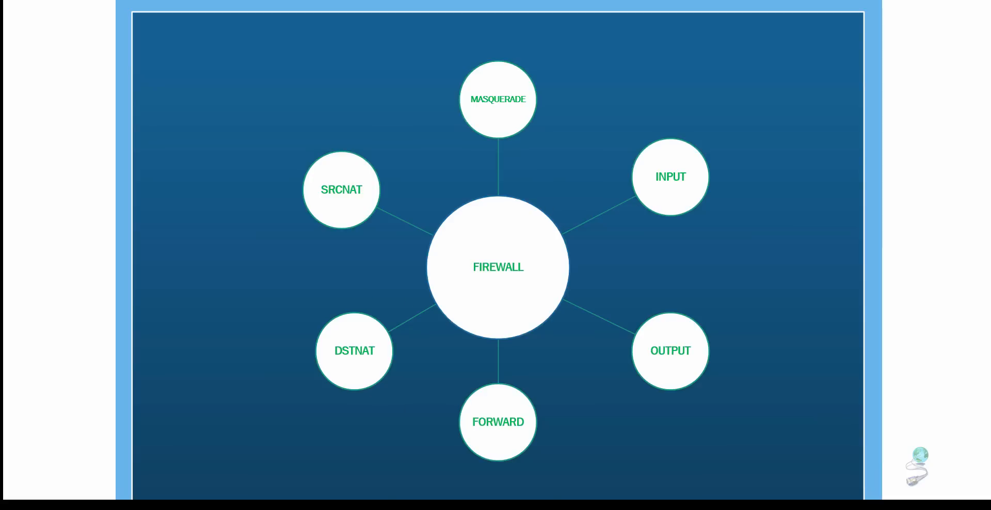
drag(237, 275, 477, 431)
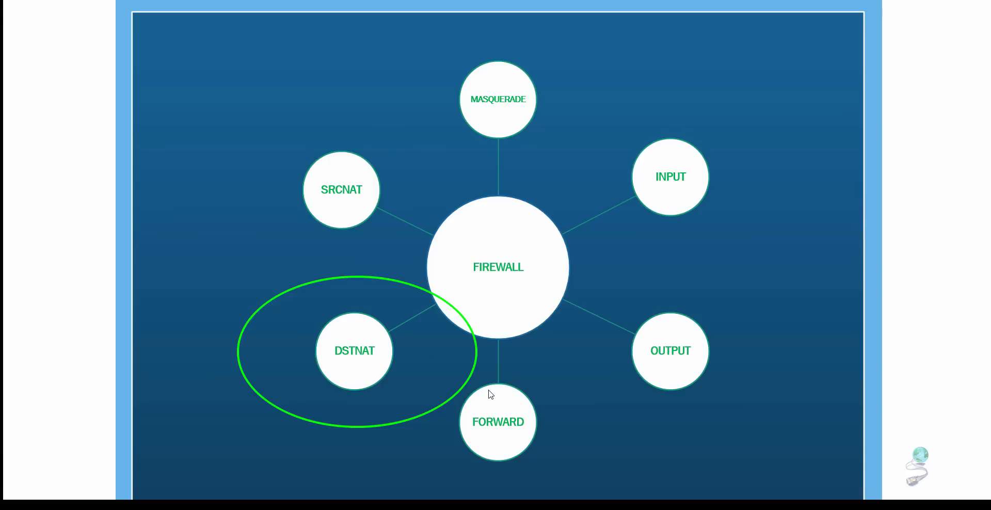
key(Escape)
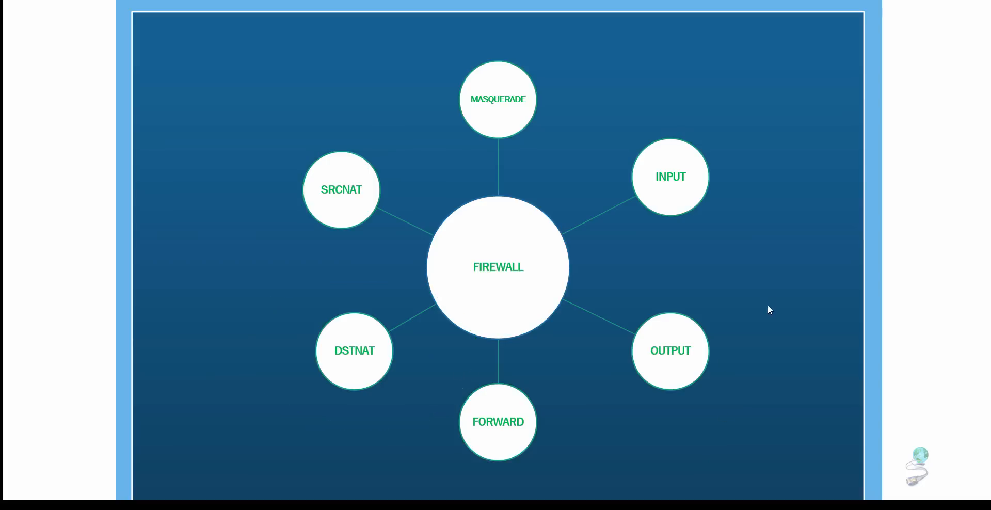